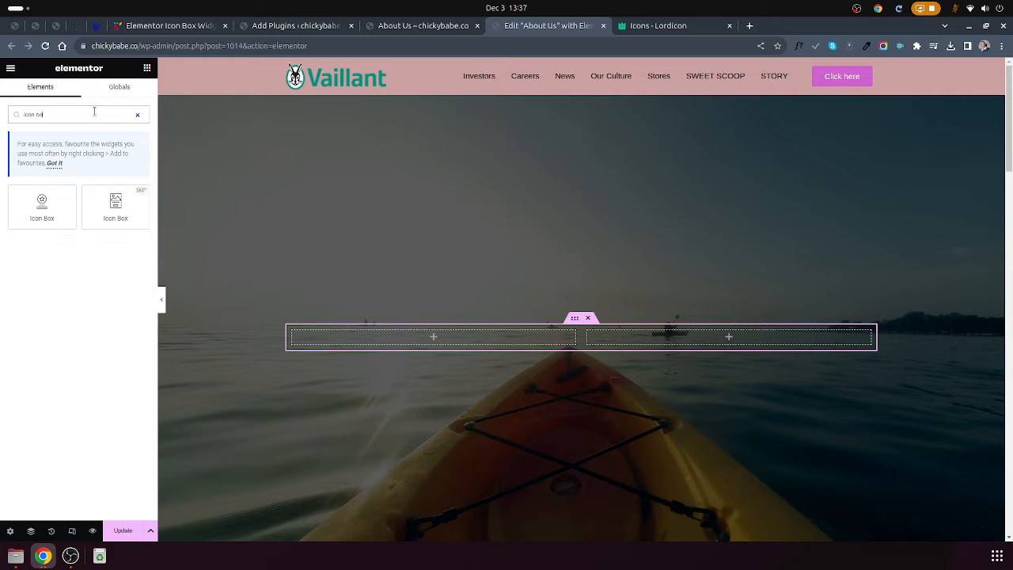
# - Add the ElementsKit Icon Box widget to the section's first column and check its plugin on the Add Plugins page
pyautogui.moveTo(115, 206); pyautogui.dragTo(338, 349)
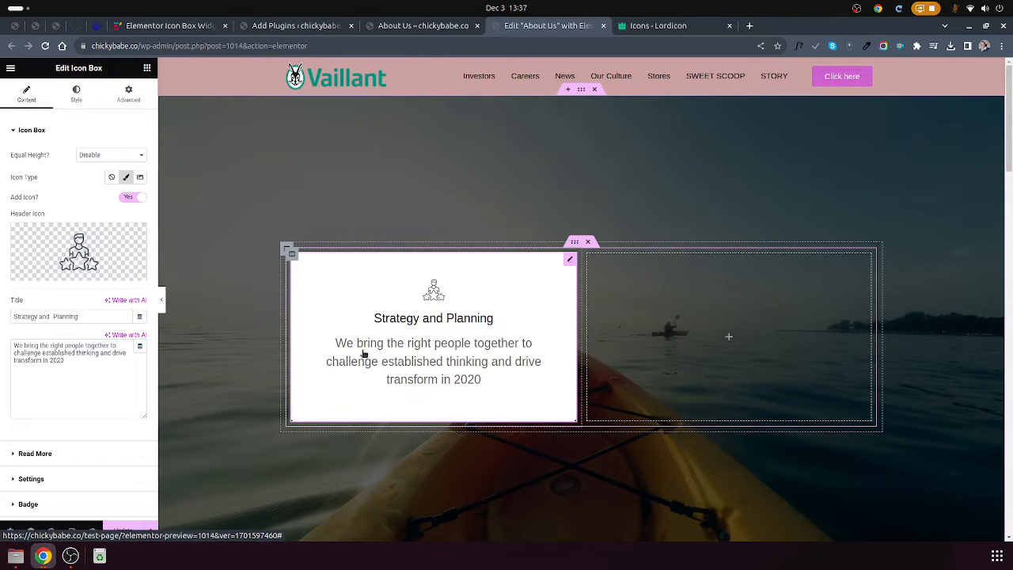
pyautogui.click(265, 25)
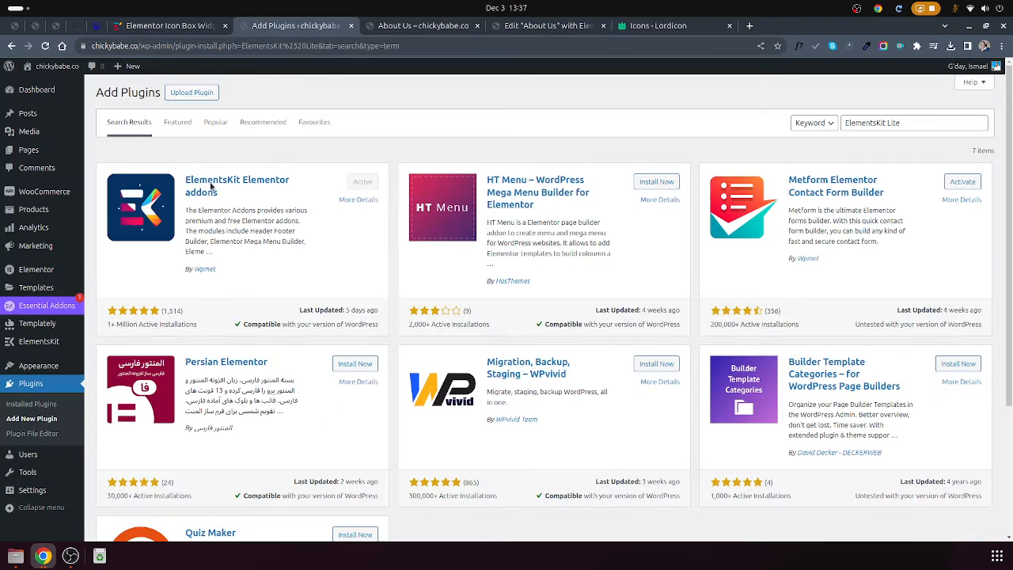
pyautogui.click(551, 25)
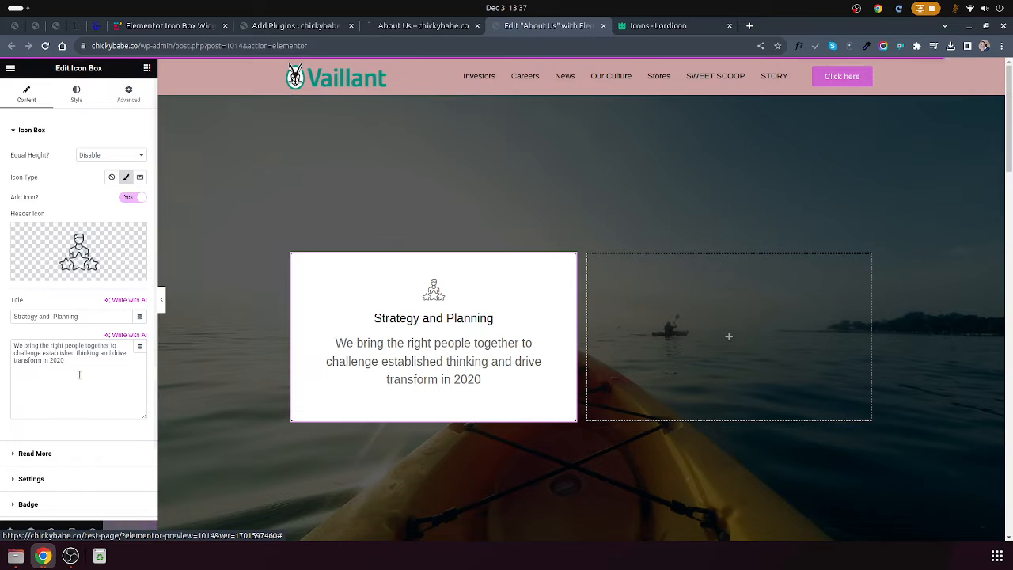
# - Enable the Read More button for the icon box and set its Equal Height option to Enable
pyautogui.scroll(-1, 1, 360)
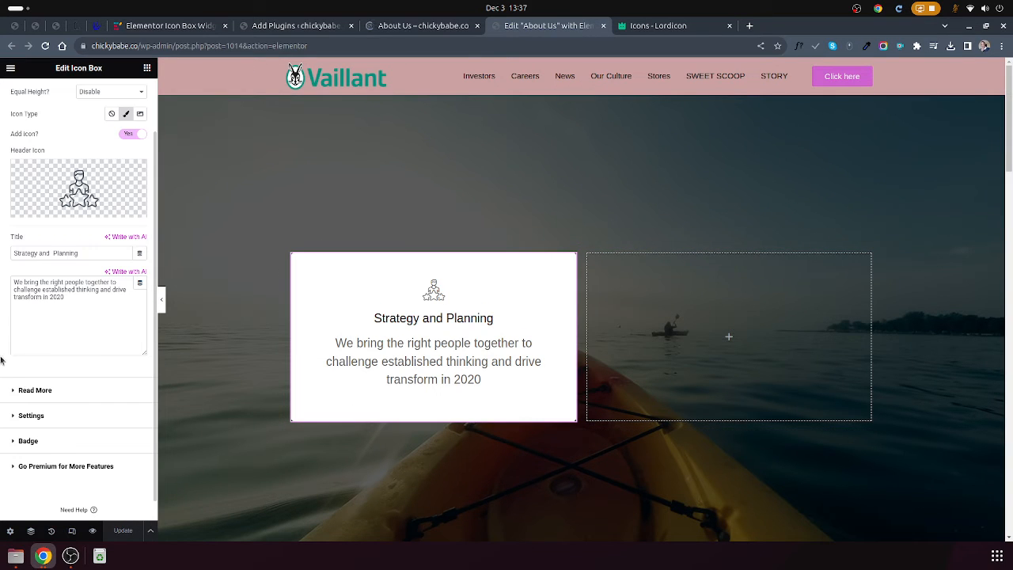
pyautogui.click(44, 391)
pyautogui.click(131, 186)
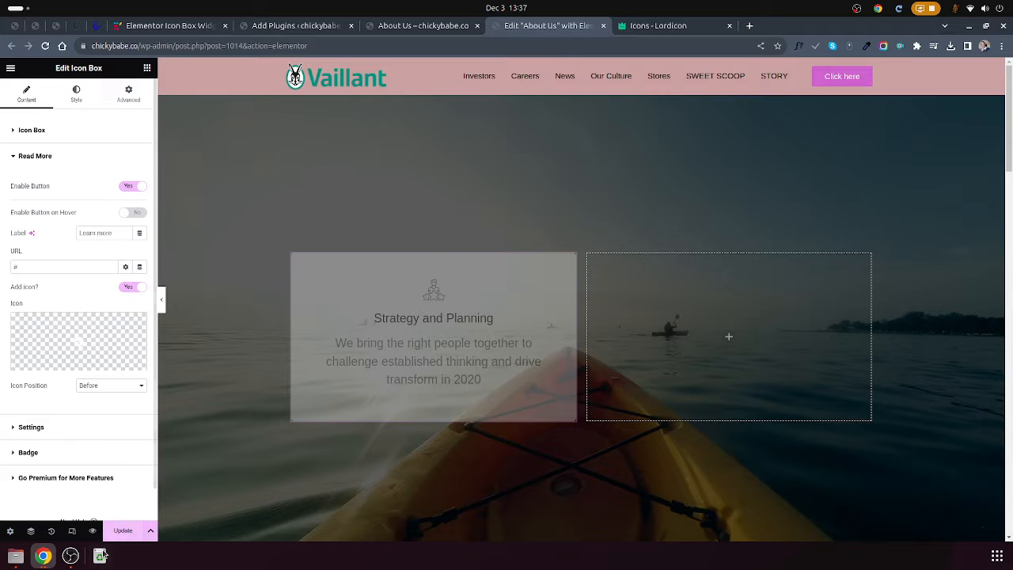
pyautogui.click(36, 131)
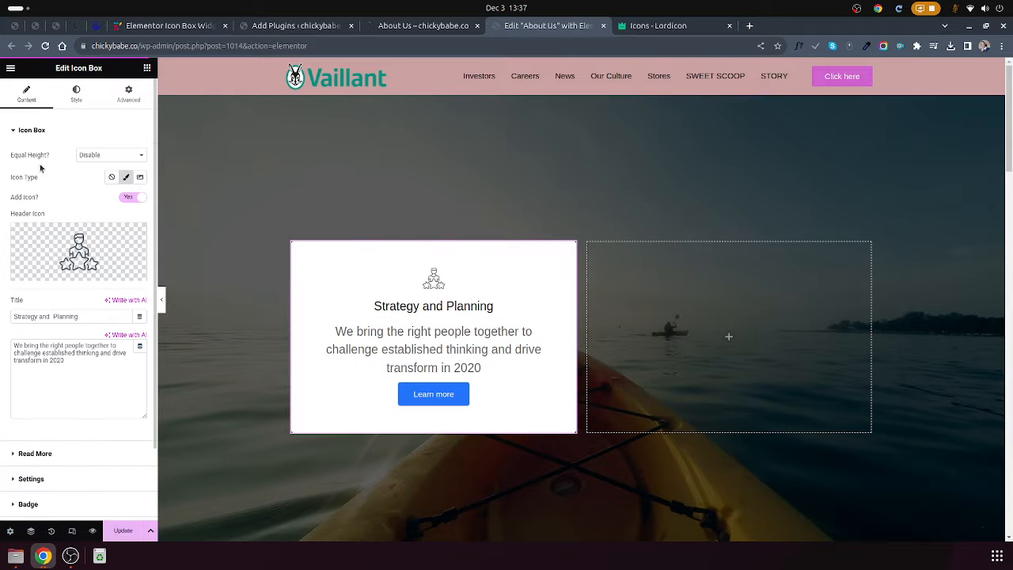
pyautogui.click(92, 167)
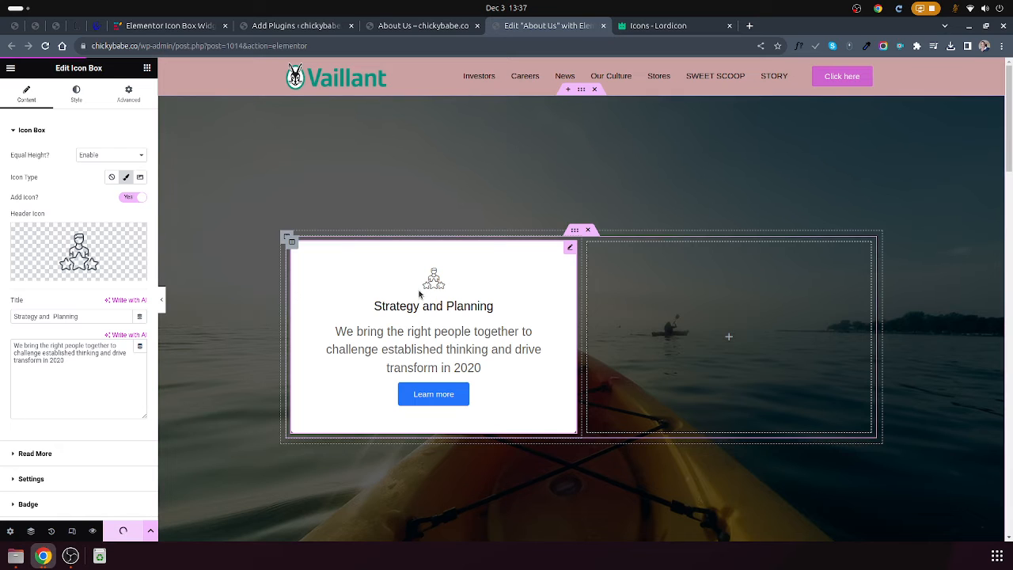
# - Duplicate the icon box column twice and delete the remaining empty column to leave three matching columns
pyautogui.rightClick(292, 246)
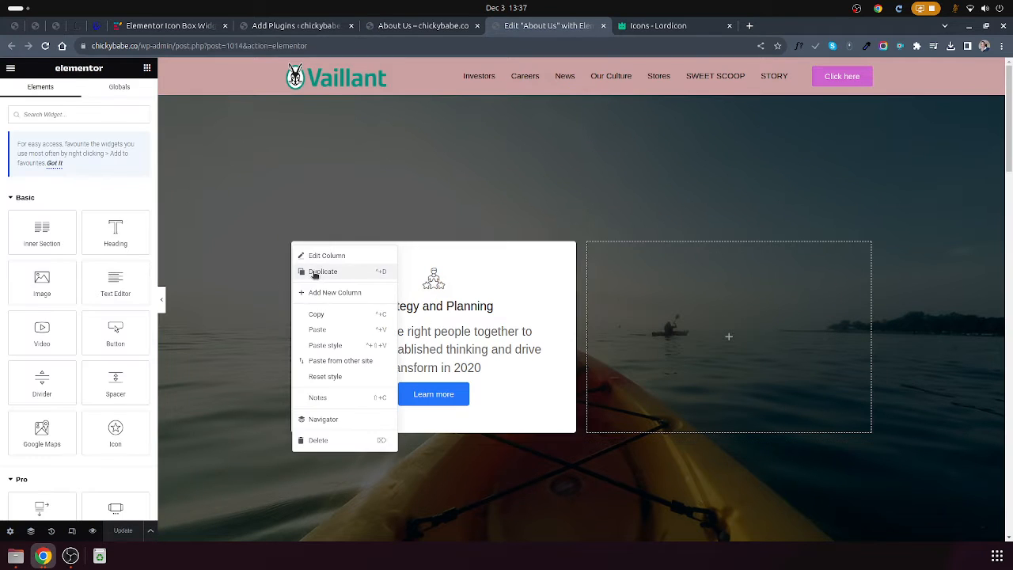
pyautogui.click(323, 269)
pyautogui.rightClick(490, 236)
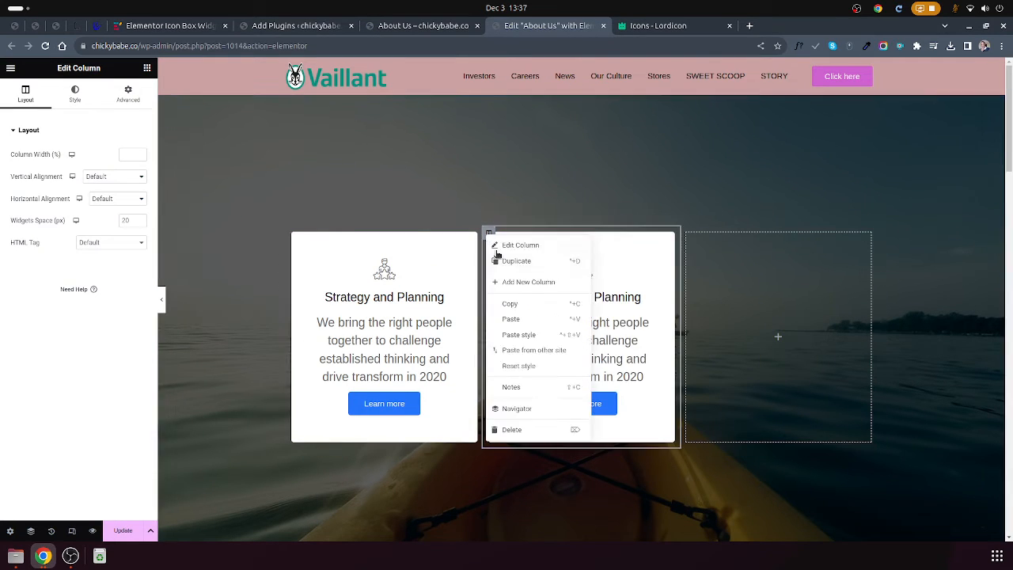
pyautogui.click(515, 262)
pyautogui.rightClick(740, 195)
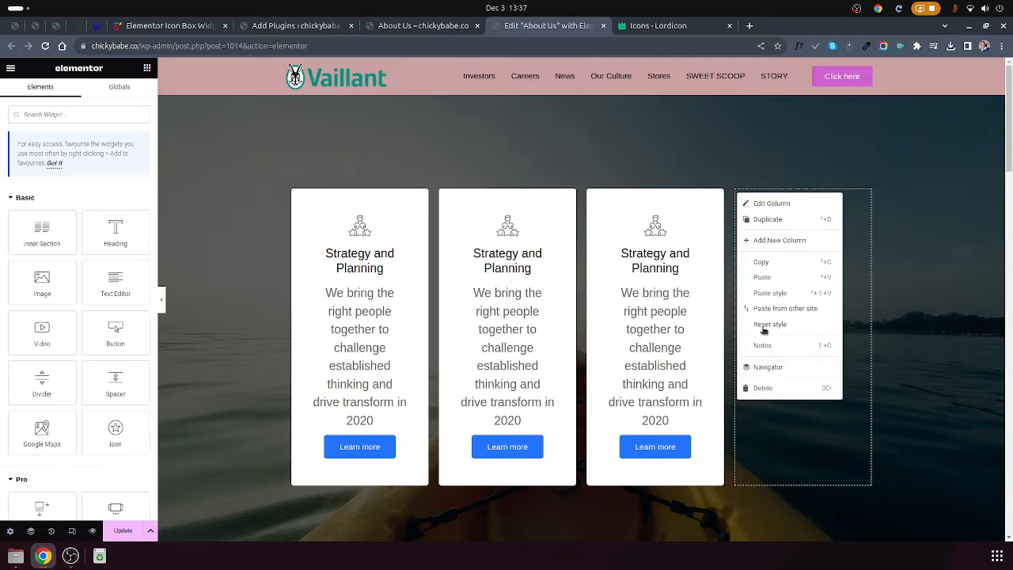
pyautogui.click(768, 389)
# - Switch the icon type of all three icon boxes to image and update the page
pyautogui.click(396, 292)
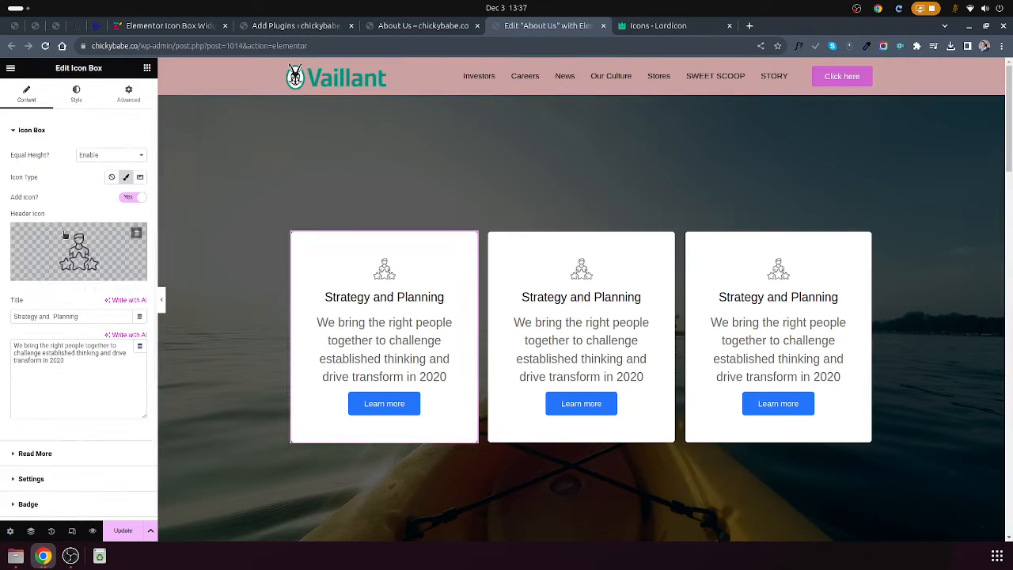
pyautogui.click(140, 178)
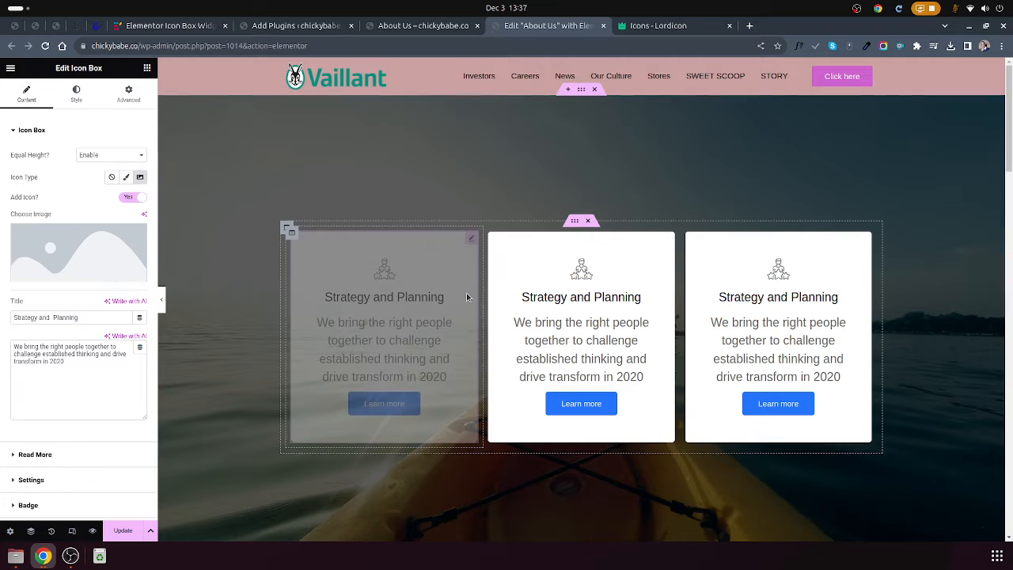
pyautogui.click(529, 290)
pyautogui.click(140, 177)
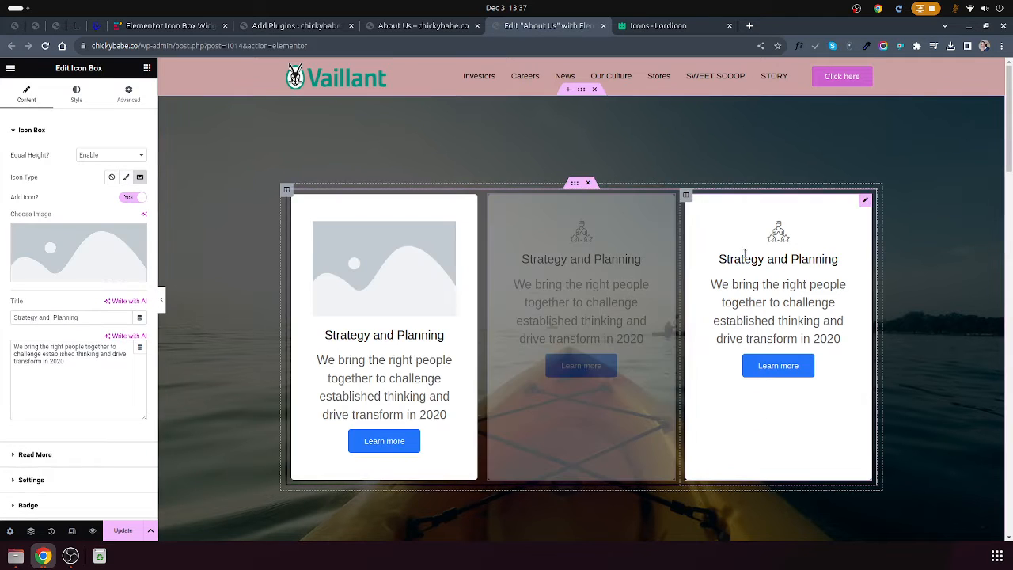
pyautogui.click(144, 180)
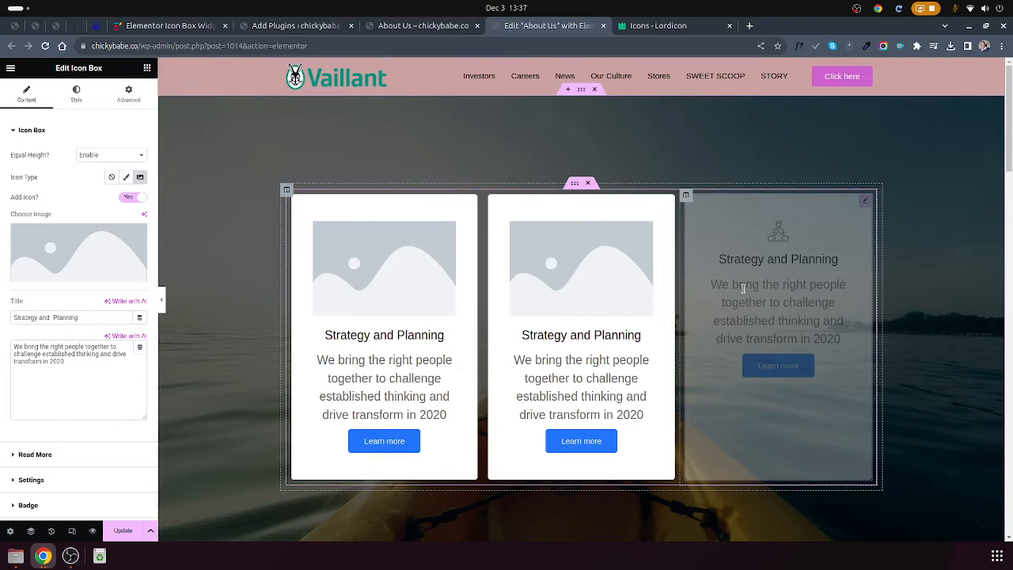
pyautogui.click(120, 536)
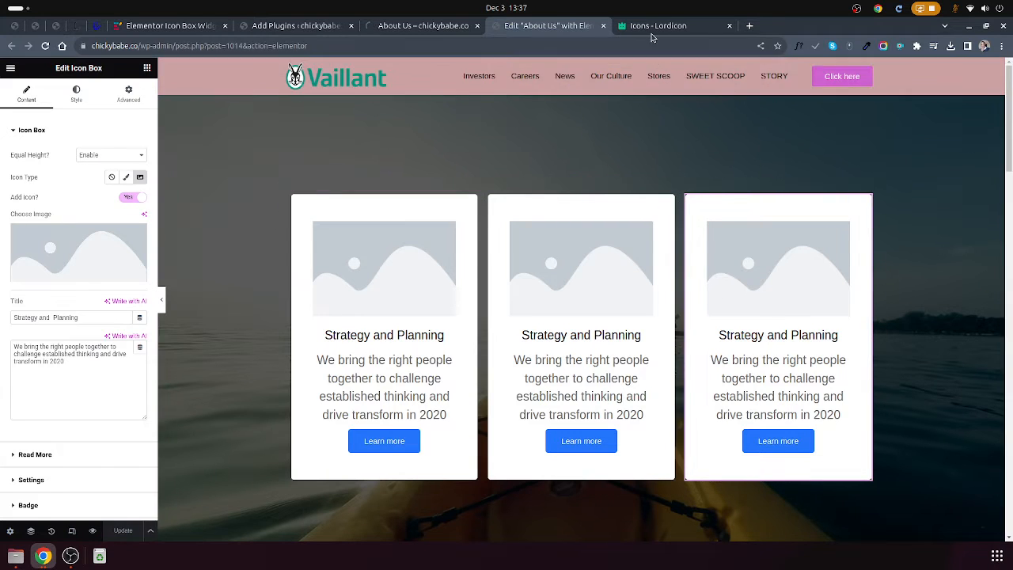
# - Switch to the Lordicon site and open the Wired Outline icon style
pyautogui.click(654, 26)
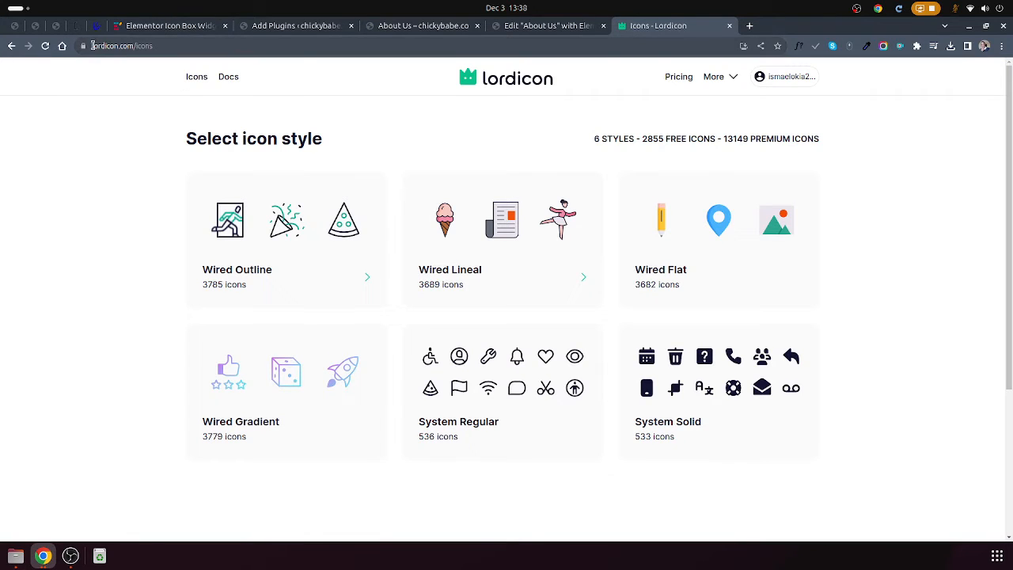
pyautogui.click(127, 46)
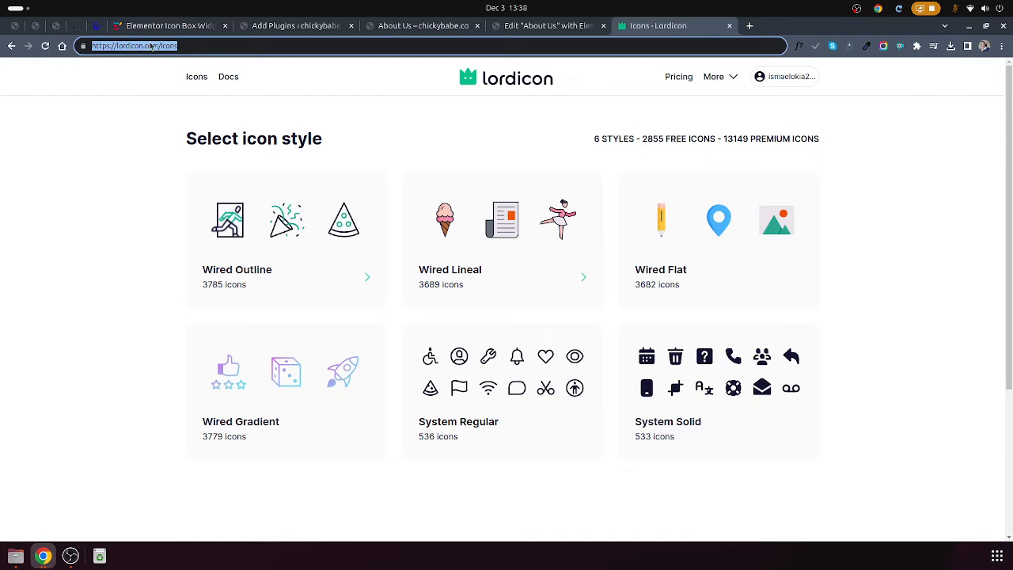
pyautogui.click(135, 123)
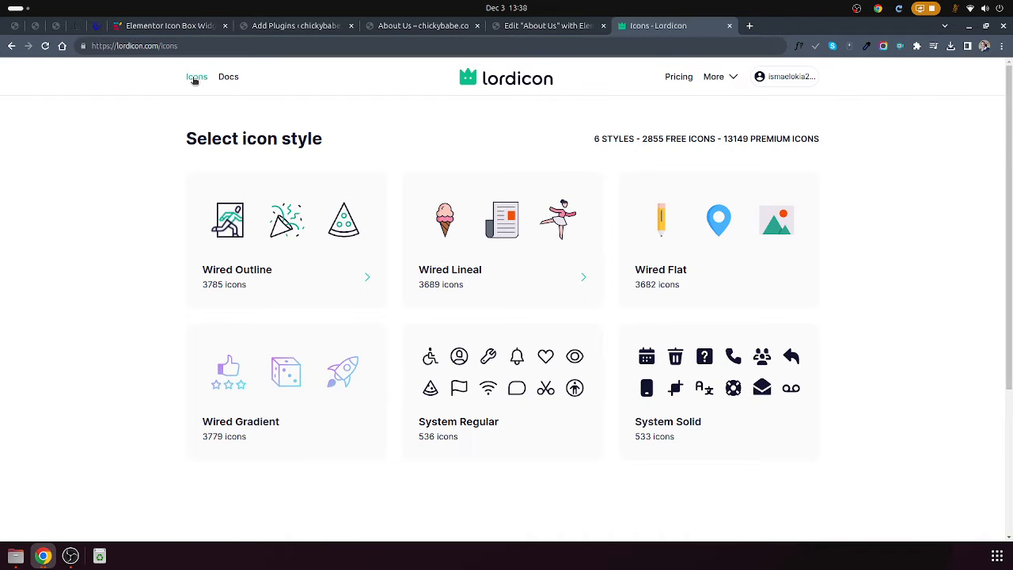
pyautogui.click(522, 286)
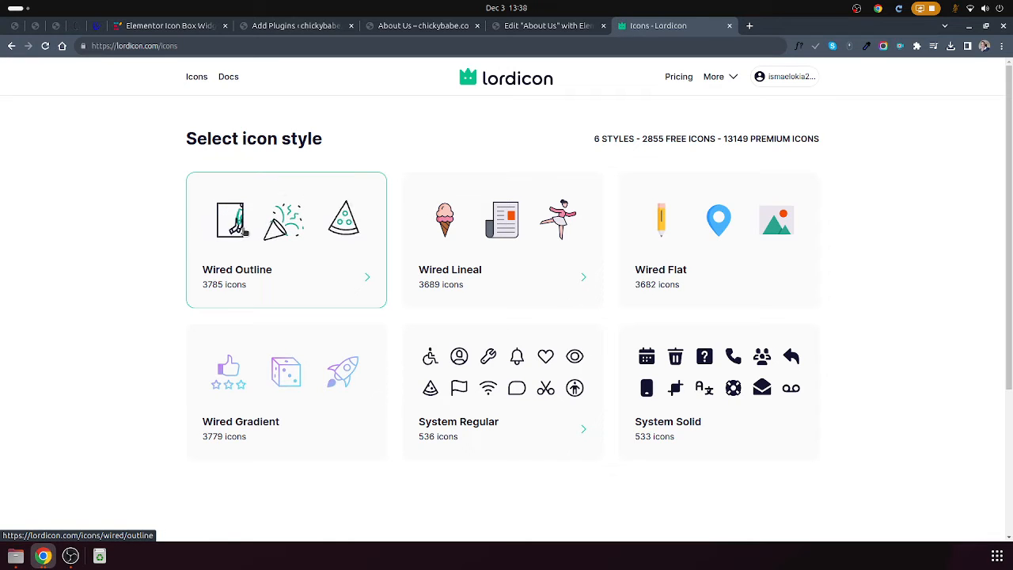
pyautogui.click(268, 230)
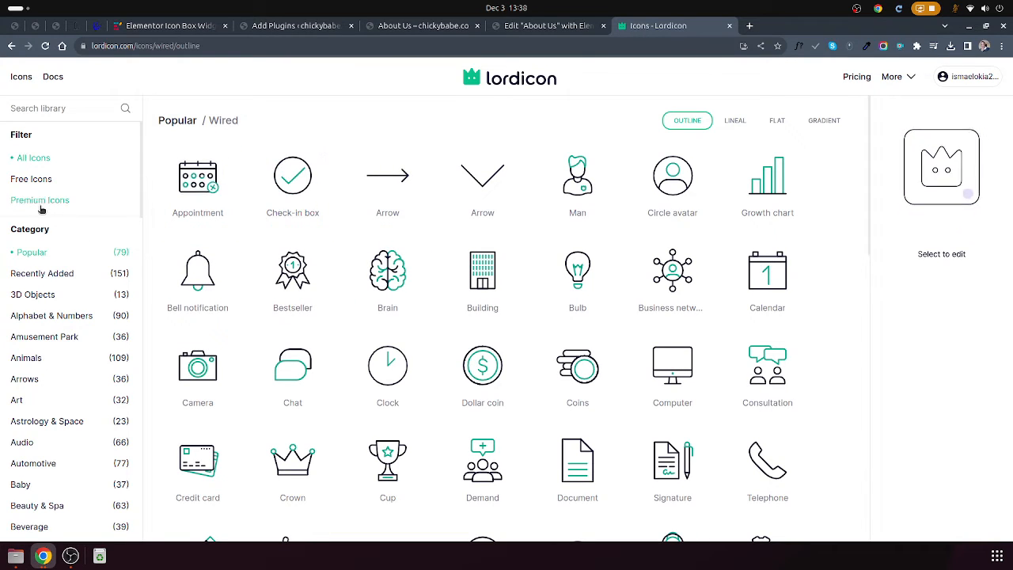
# - Filter the library to free icons and select the Edit pencil icon
pyautogui.click(25, 179)
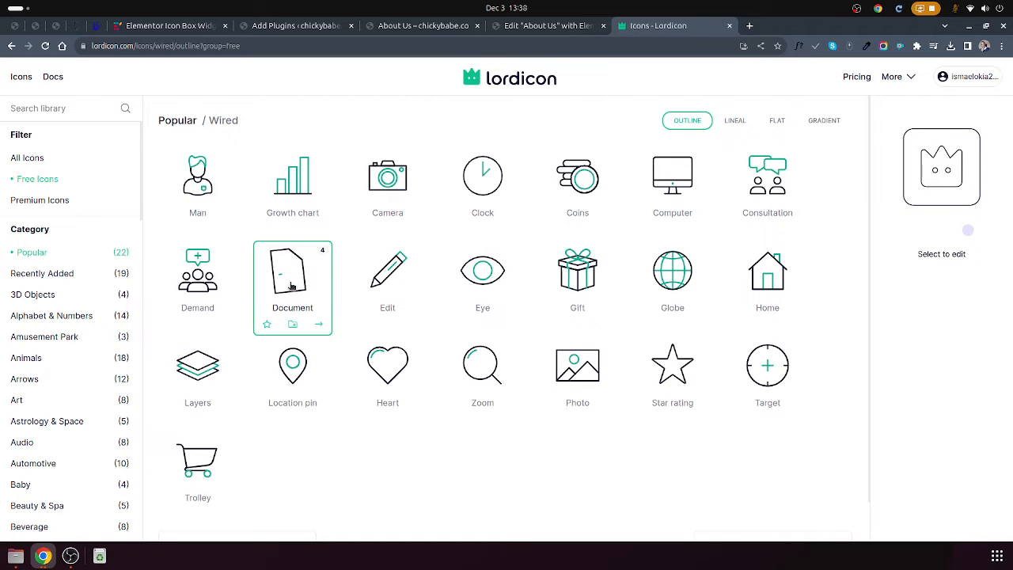
pyautogui.click(384, 285)
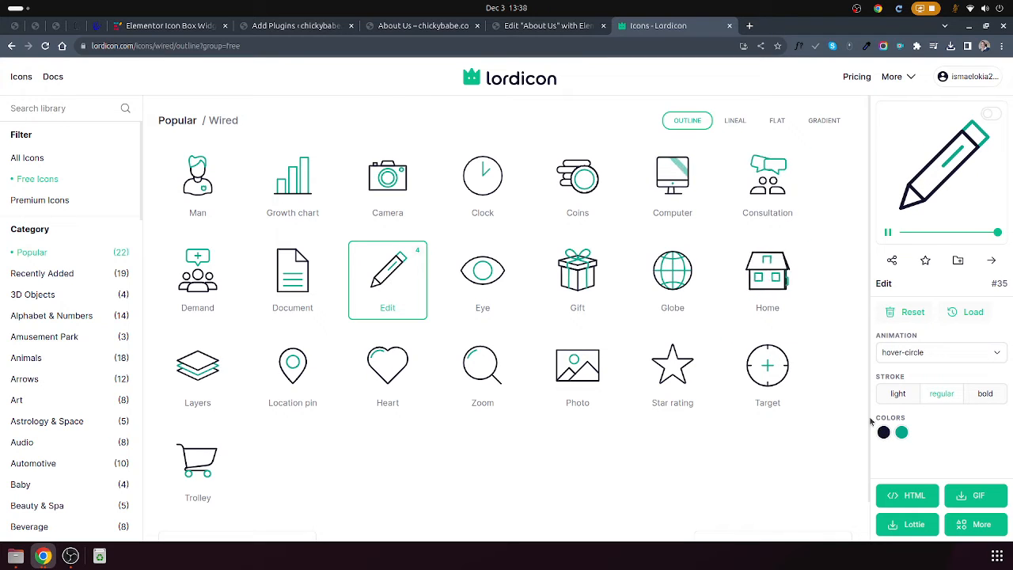
# - Try several accent colors on the Edit icon, including purple 8930e8 and pink ee66aa, without applying any
pyautogui.click(901, 433)
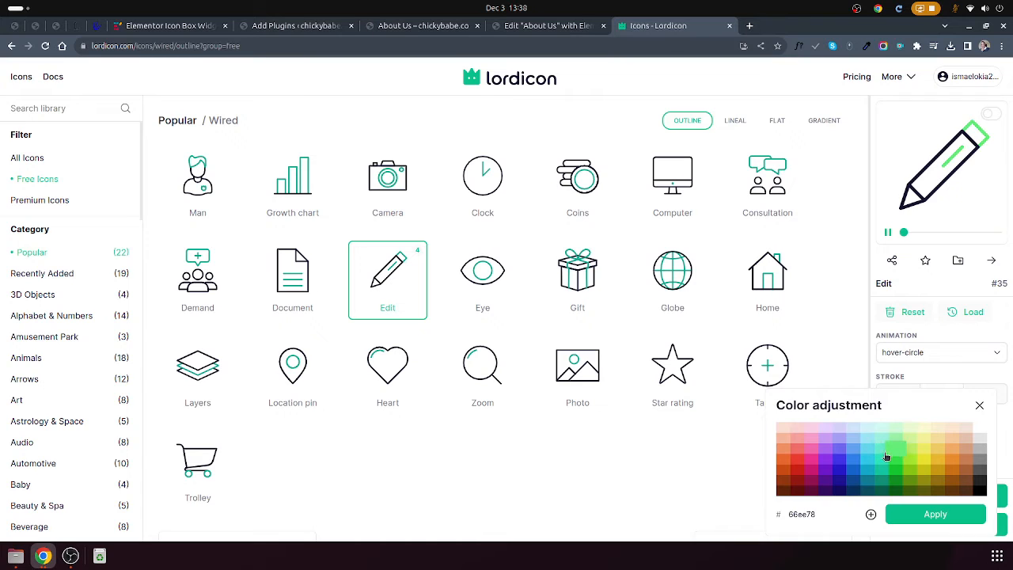
pyautogui.click(852, 459)
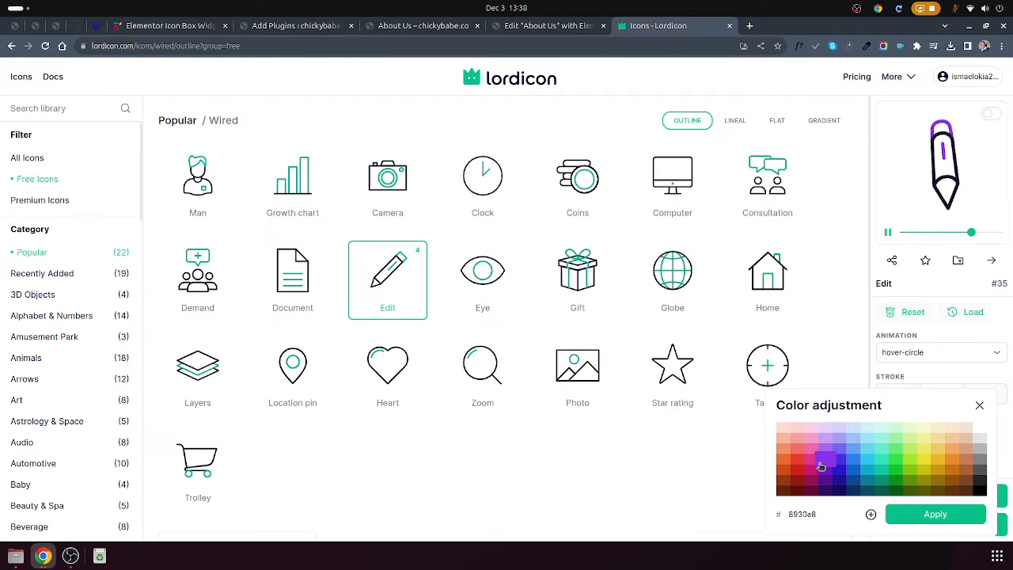
pyautogui.click(824, 466)
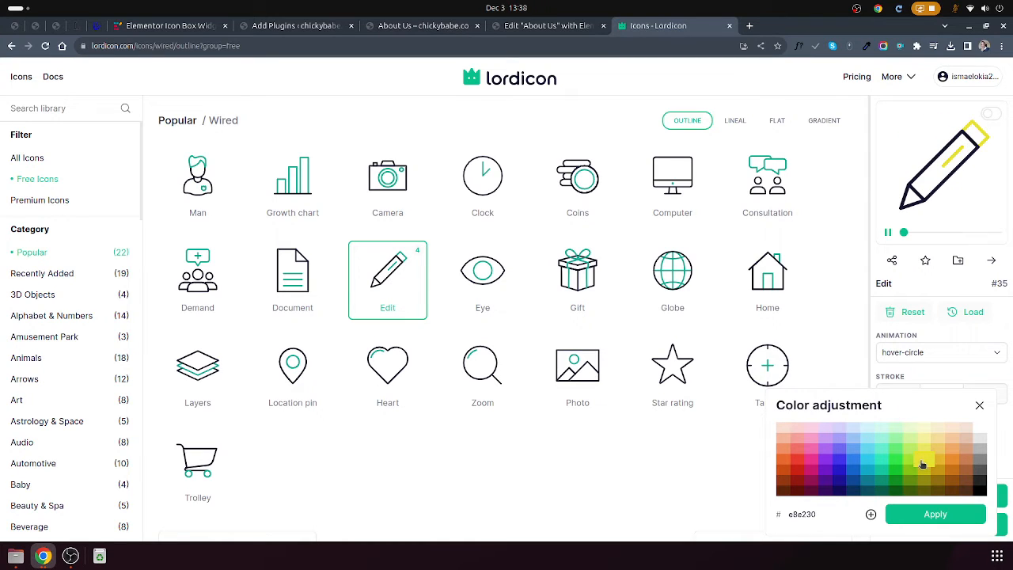
pyautogui.doubleClick(814, 516)
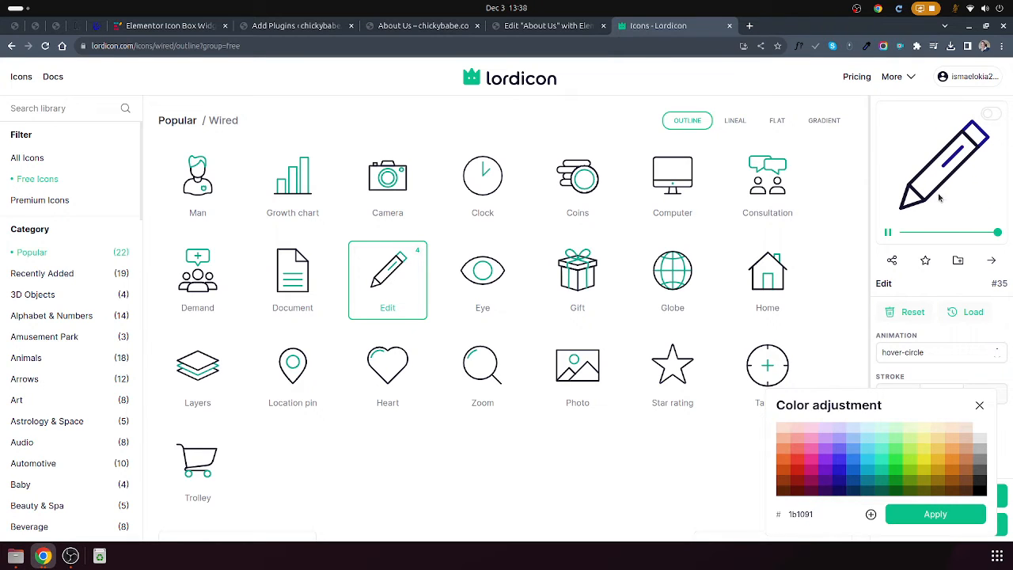
pyautogui.click(811, 448)
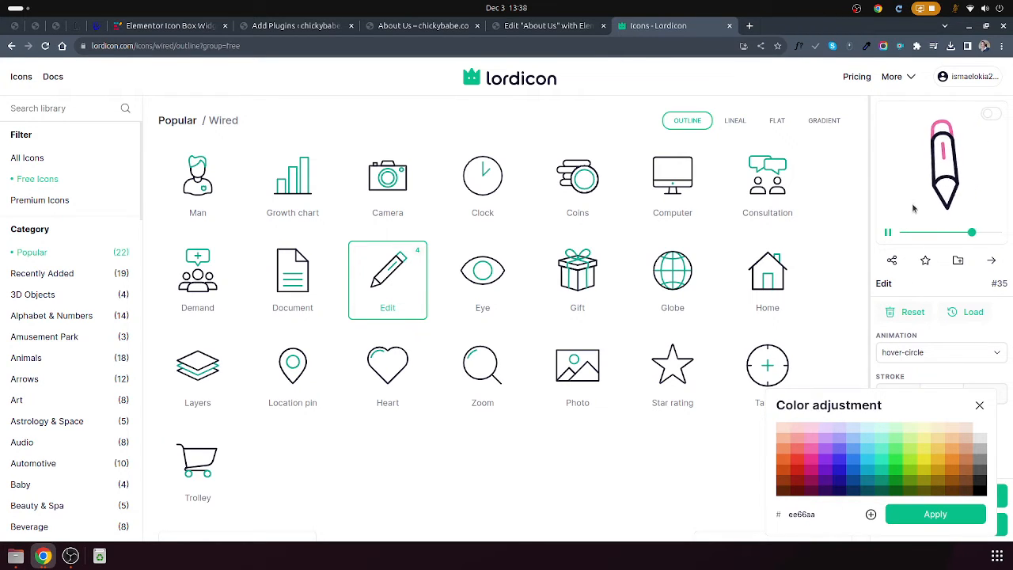
pyautogui.click(873, 370)
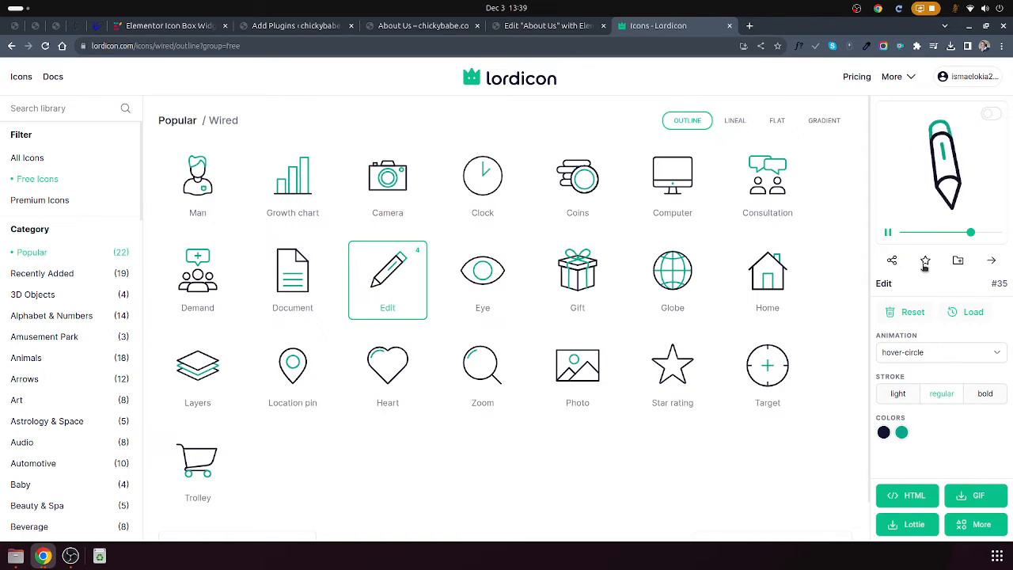
pyautogui.click(965, 524)
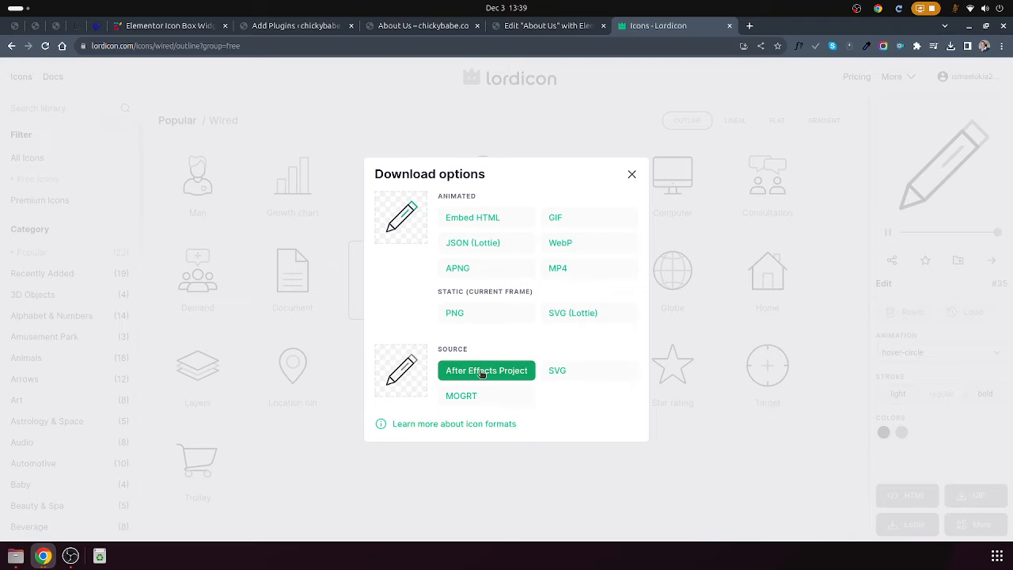
pyautogui.click(584, 245)
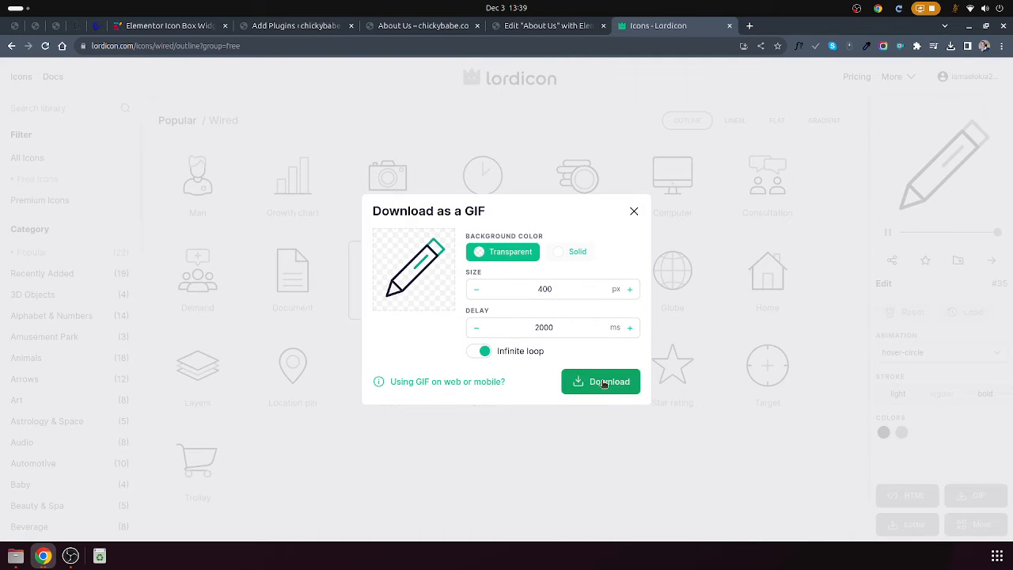
pyautogui.click(634, 212)
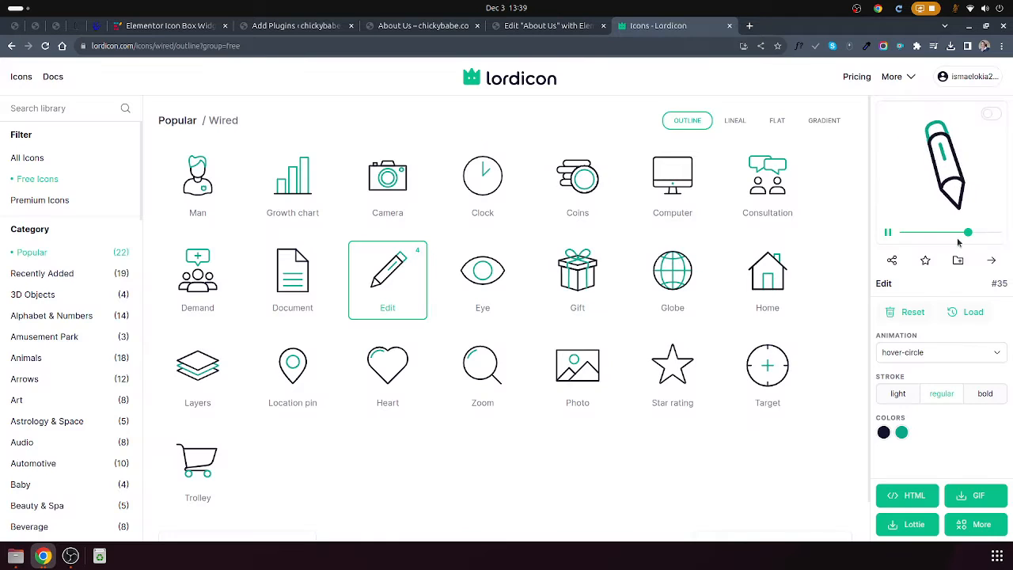
# - Download the Edit icon as a looping GIF with a transparent background at 400 px
pyautogui.click(969, 498)
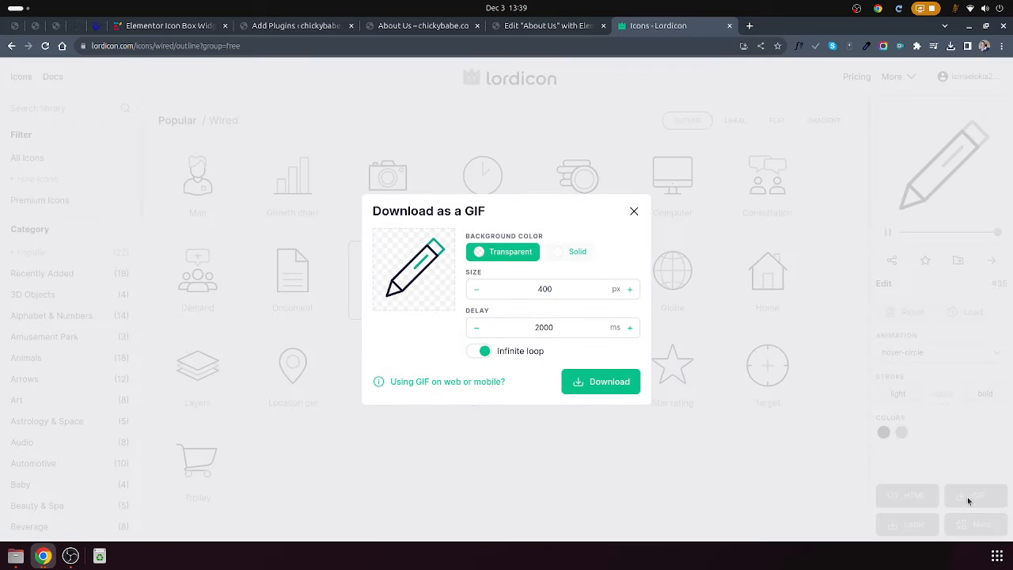
pyautogui.click(606, 383)
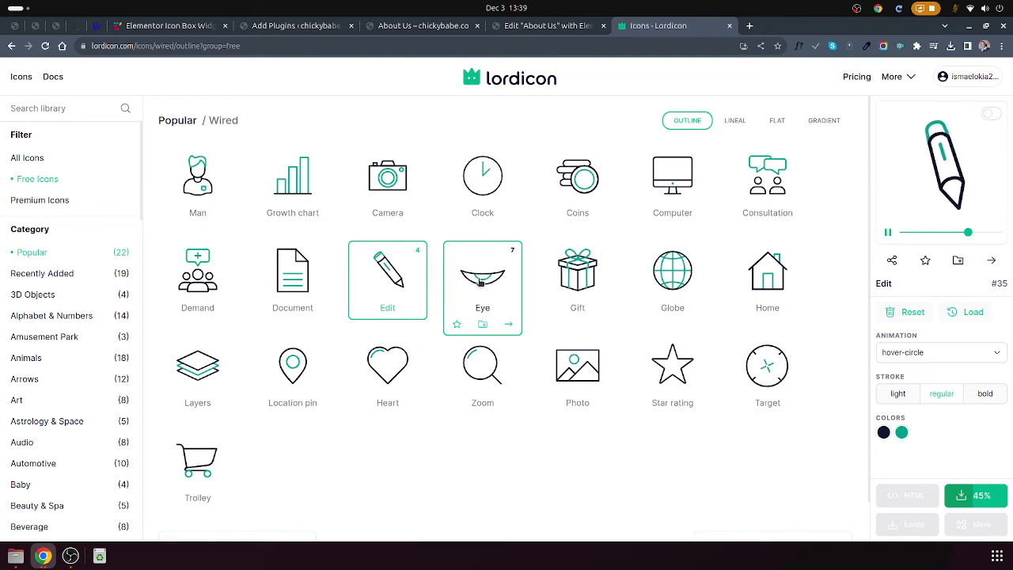
# - Select the free Gift icon and download it as a GIF
pyautogui.click(582, 289)
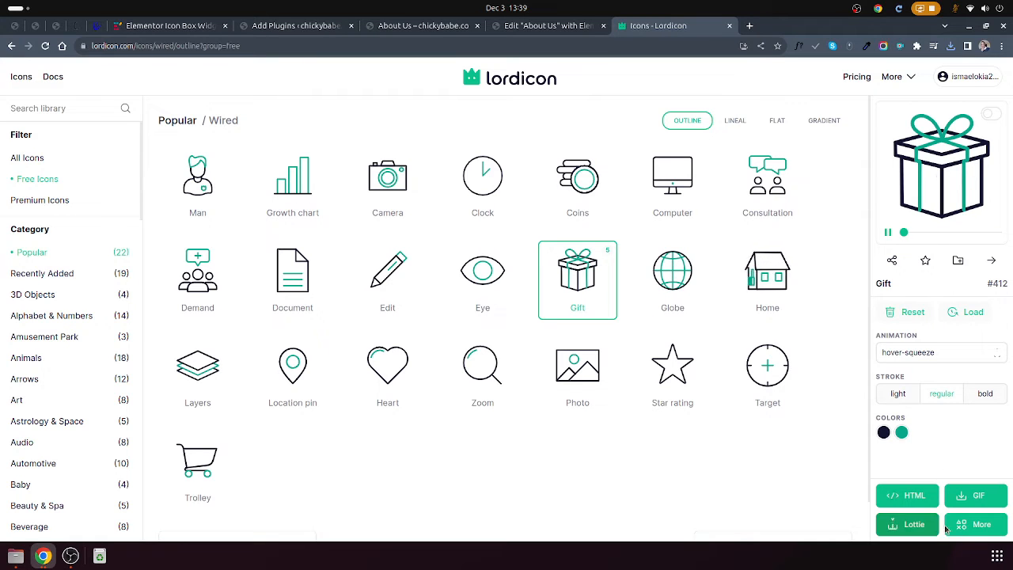
pyautogui.click(962, 497)
pyautogui.click(579, 391)
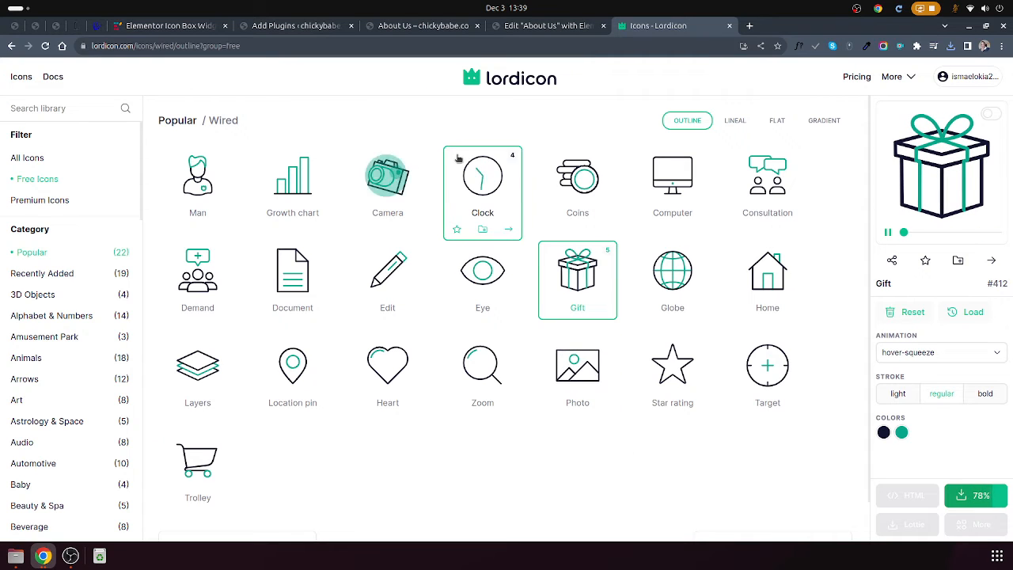
# - Switch to the Elementor editor and set the first icon box's image to wired-outline-56-document.gif from the media library
pyautogui.click(493, 27)
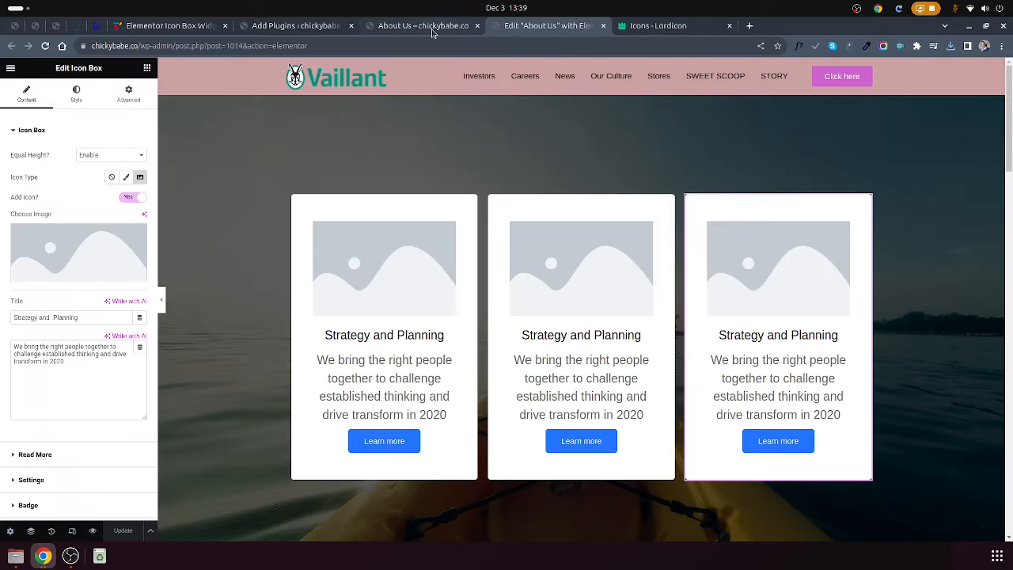
pyautogui.click(88, 252)
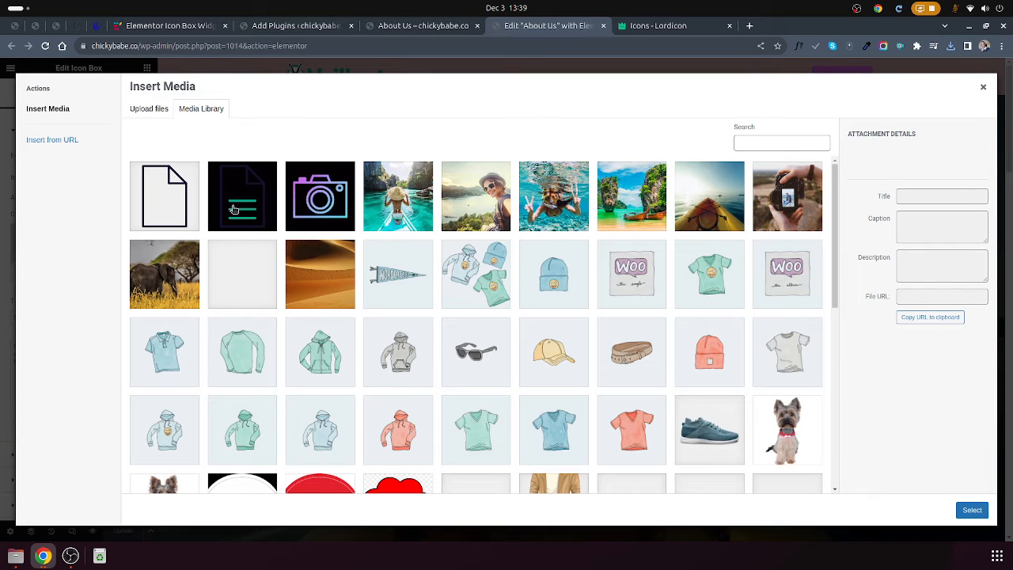
pyautogui.click(240, 213)
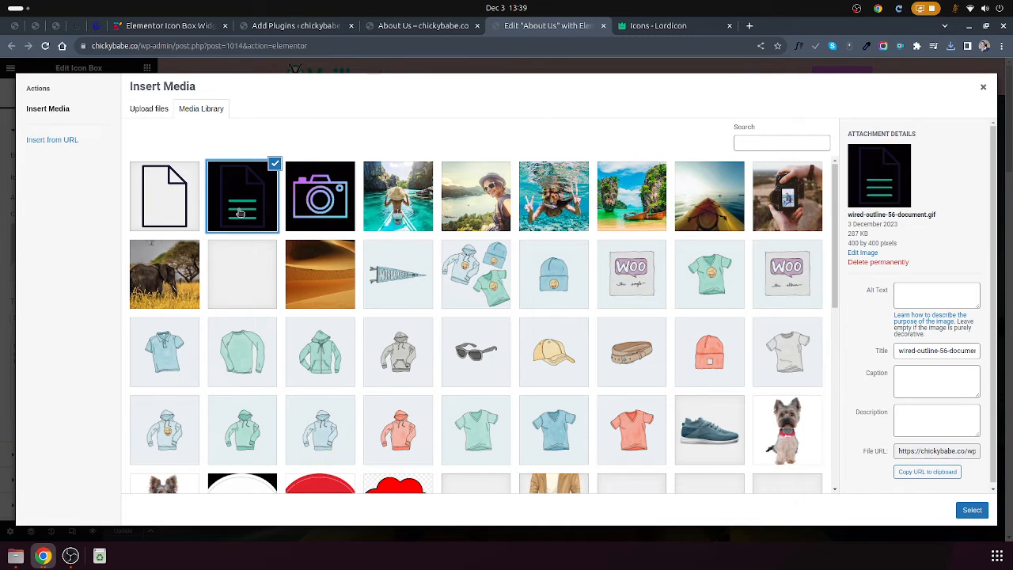
pyautogui.click(970, 510)
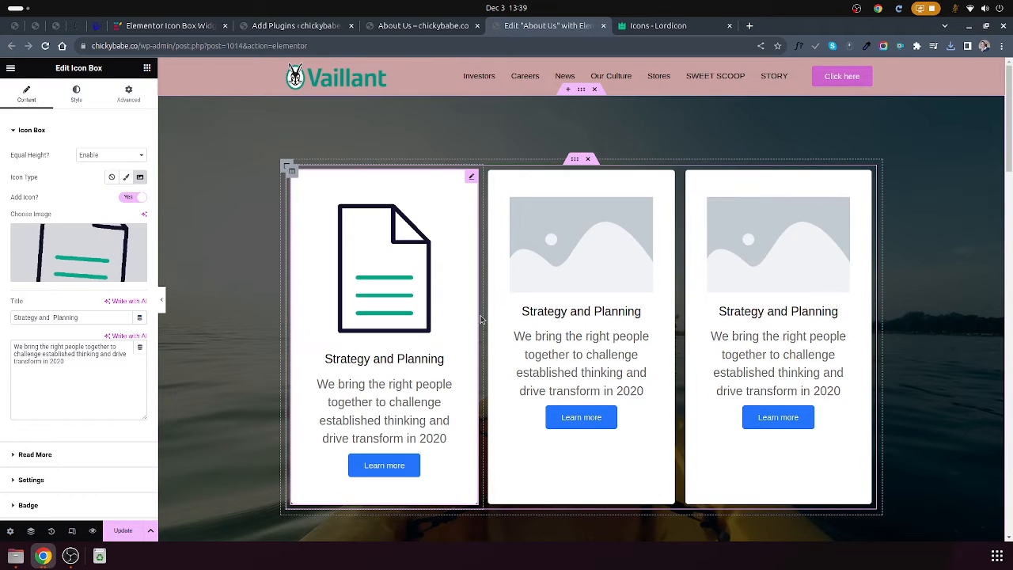
# - Upload wired-outline-412-gift.gif and wired-outline-35-edit.gif from Downloads, and use the edit GIF as the second icon box's image
pyautogui.click(586, 274)
pyautogui.click(104, 257)
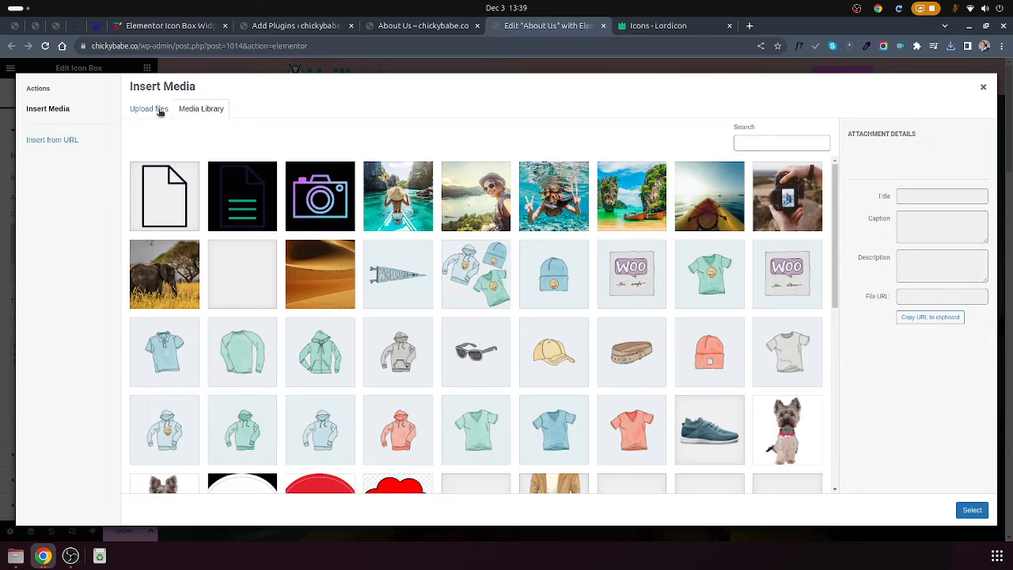
pyautogui.click(158, 110)
pyautogui.click(587, 293)
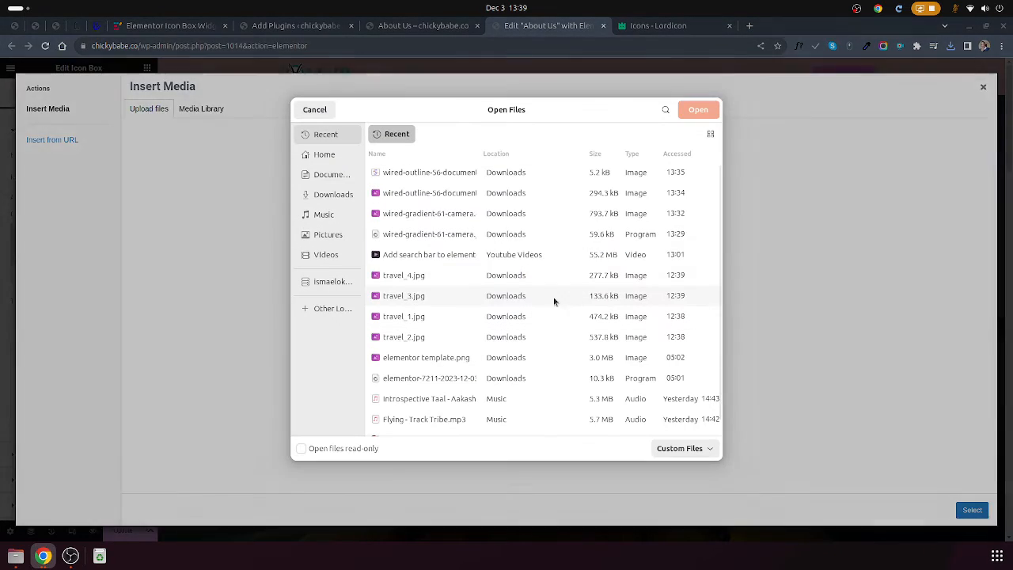
pyautogui.click(325, 196)
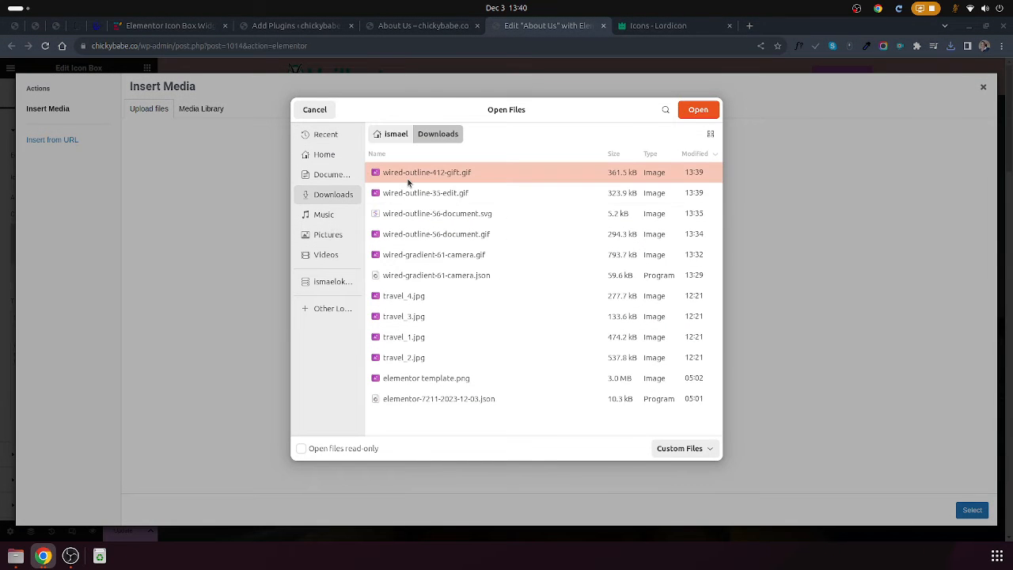
pyautogui.hotkey('shift', 'Down')
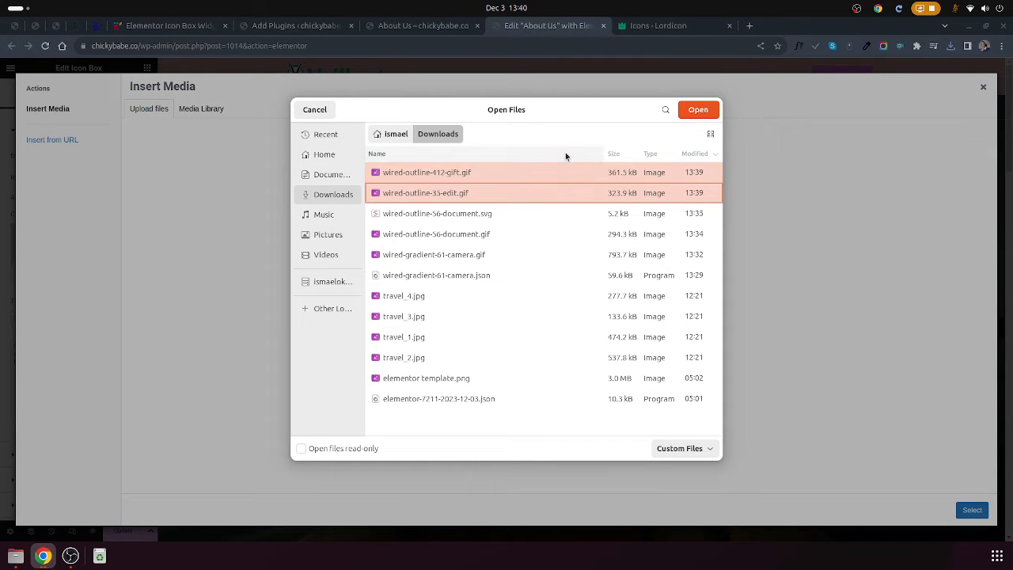
pyautogui.click(682, 115)
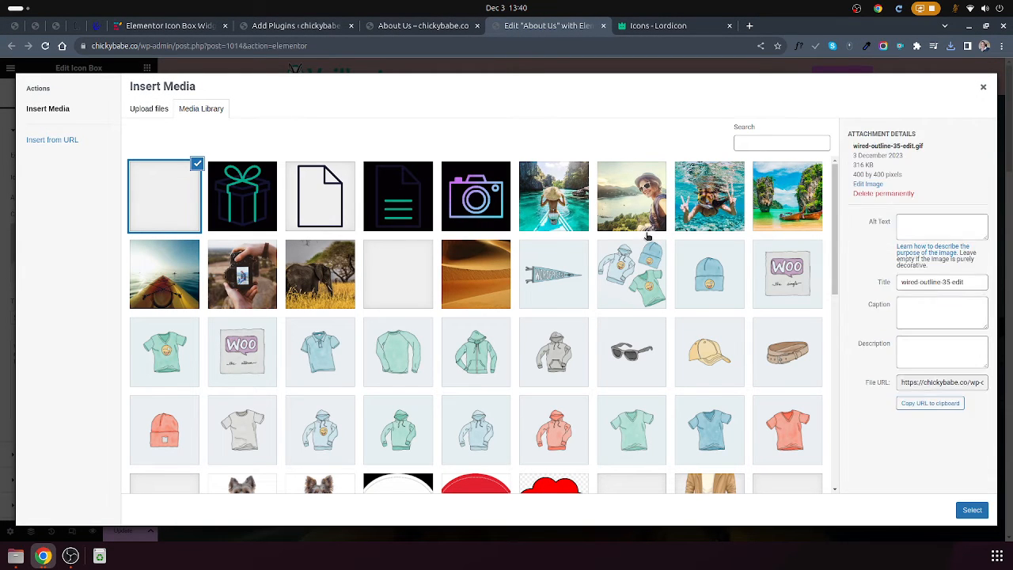
pyautogui.click(972, 510)
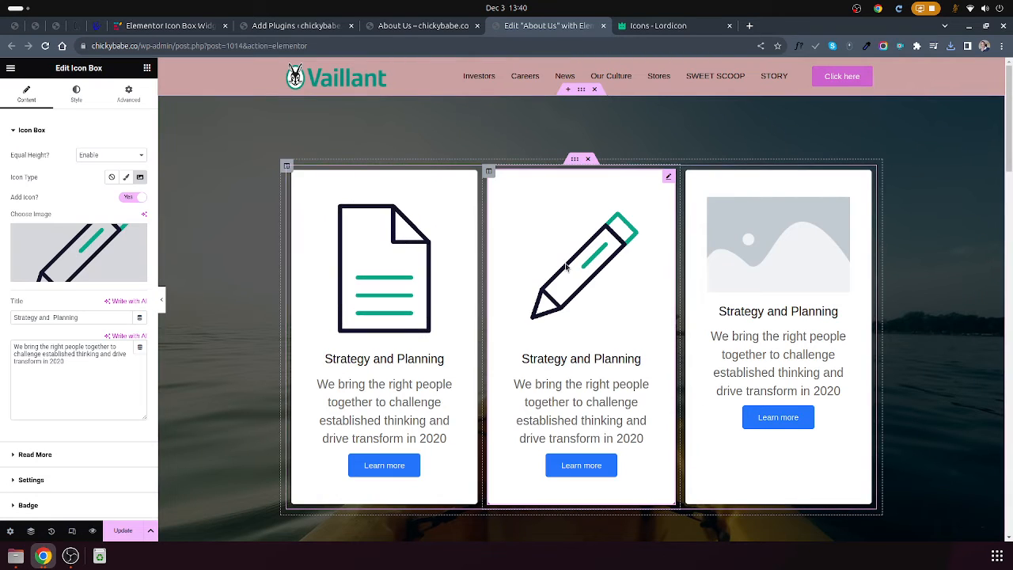
# - Set the third icon box's image to the gift GIF from the media library
pyautogui.click(776, 251)
pyautogui.click(144, 265)
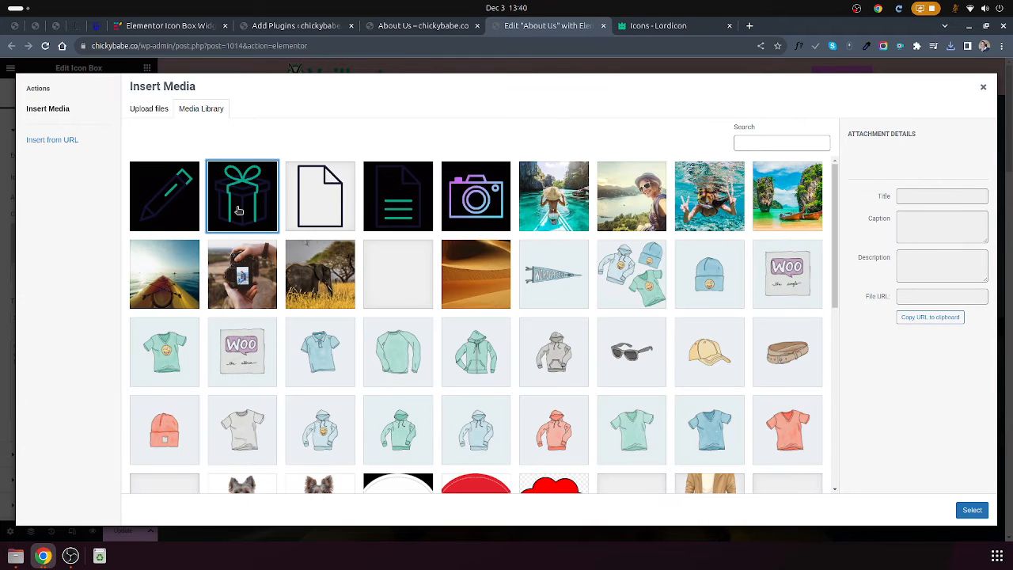
pyautogui.click(238, 209)
pyautogui.click(972, 510)
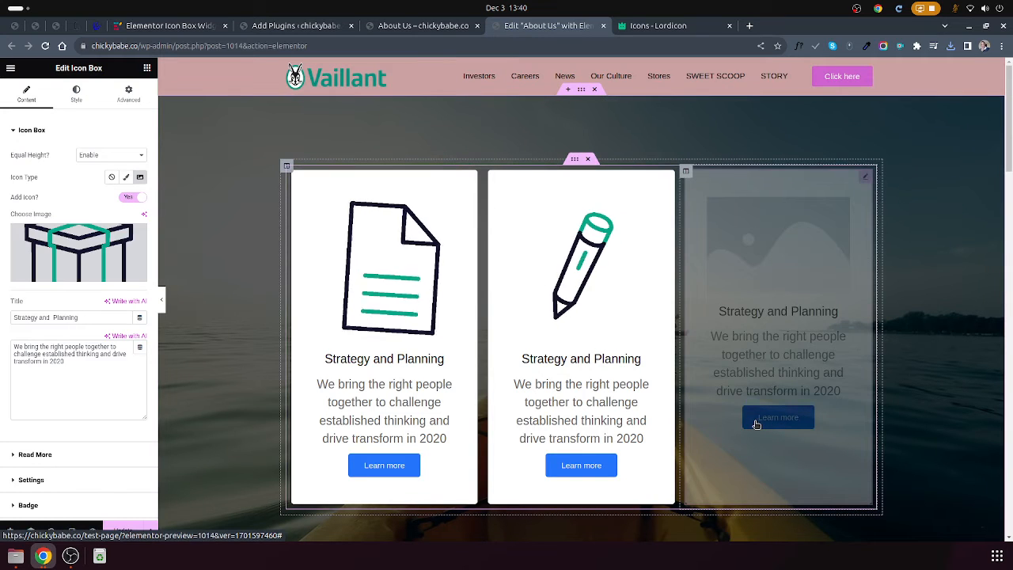
# - Look through the first icon box's container, content and icon style settings for the image size options
pyautogui.click(404, 276)
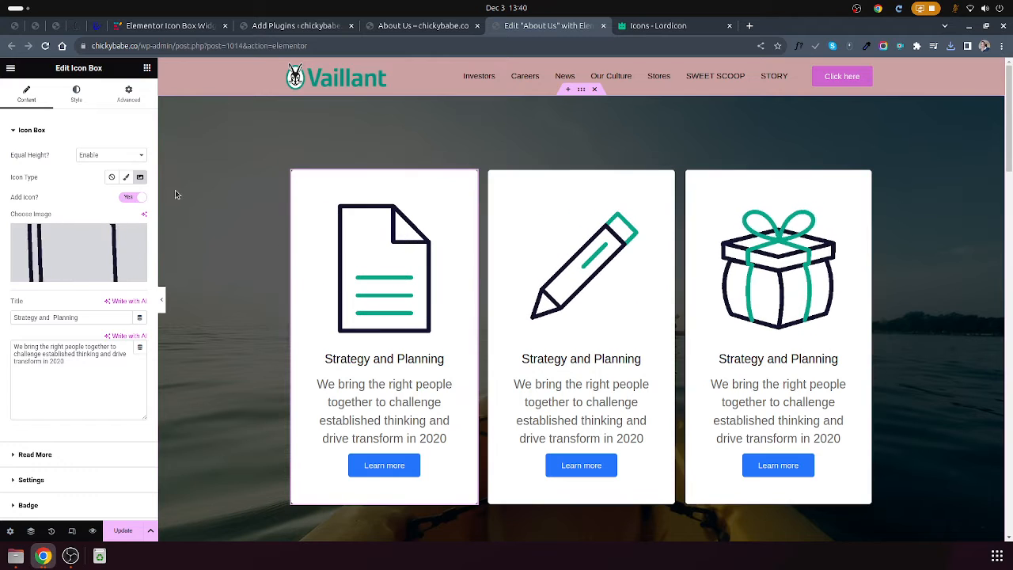
pyautogui.click(75, 97)
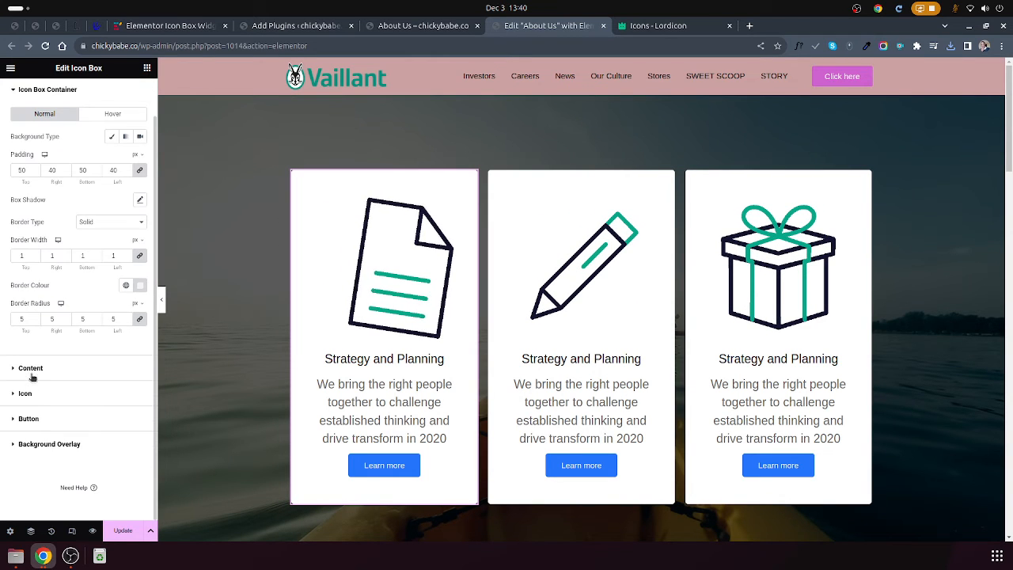
pyautogui.click(28, 390)
pyautogui.scroll(-1, 35, 409)
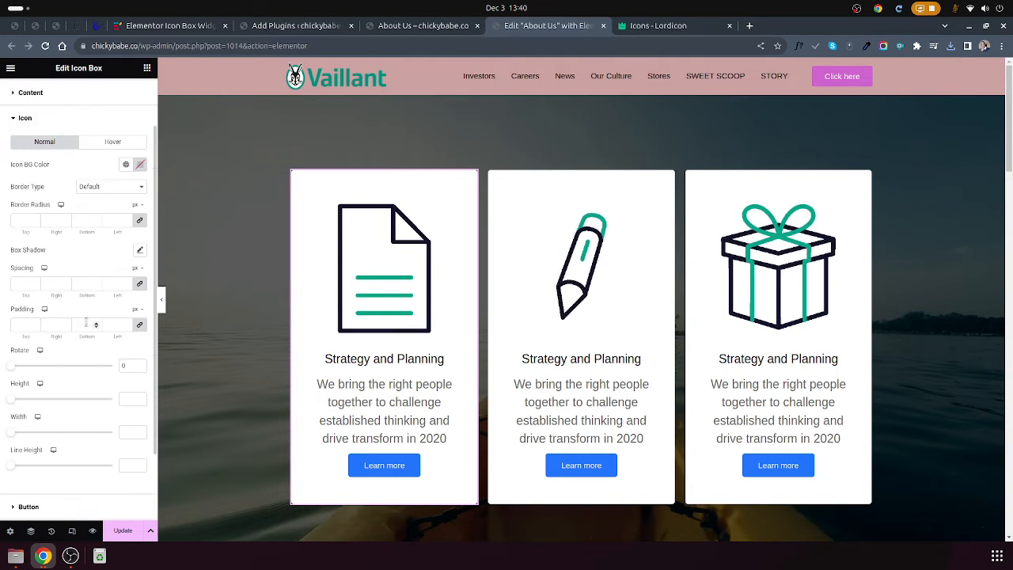
pyautogui.scroll(-2, 32, 380)
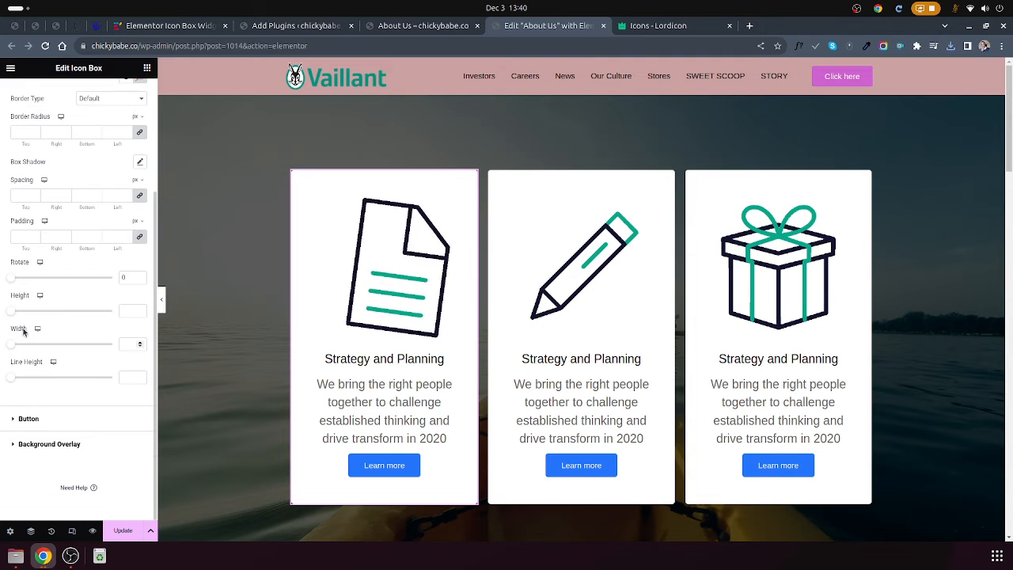
pyautogui.scroll(4, 23, 261)
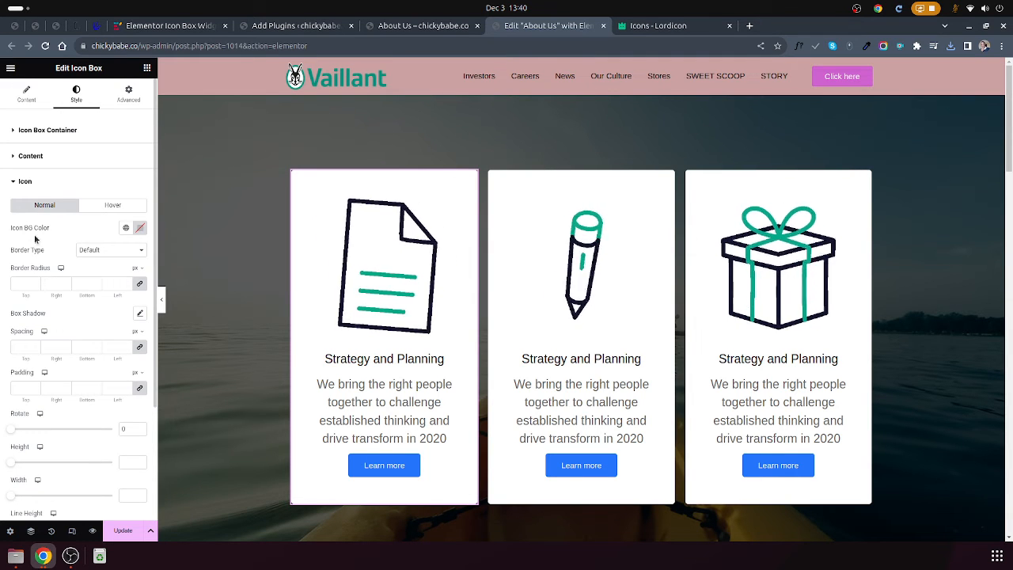
pyautogui.click(61, 154)
pyautogui.click(47, 129)
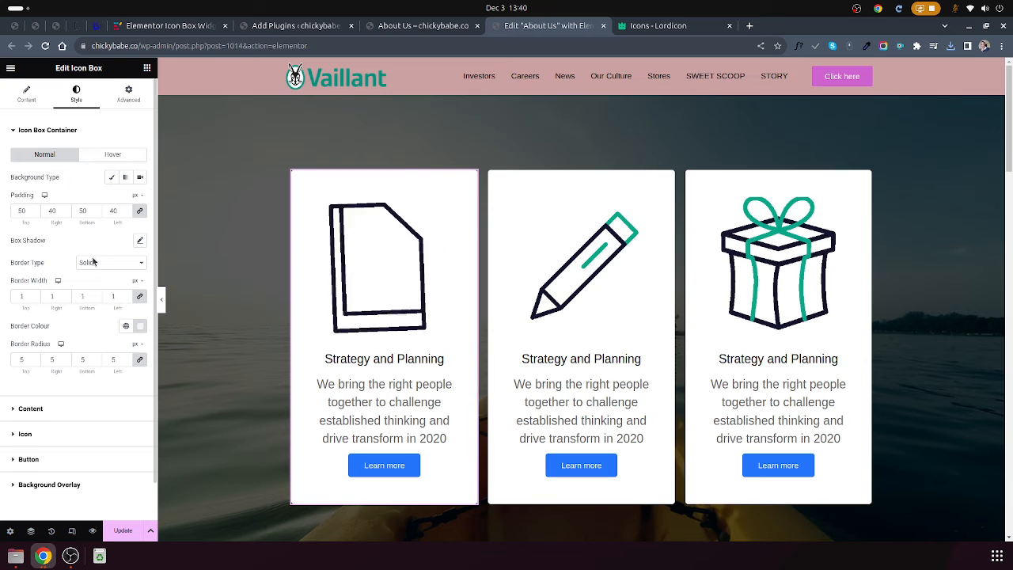
pyautogui.scroll(-1, 40, 361)
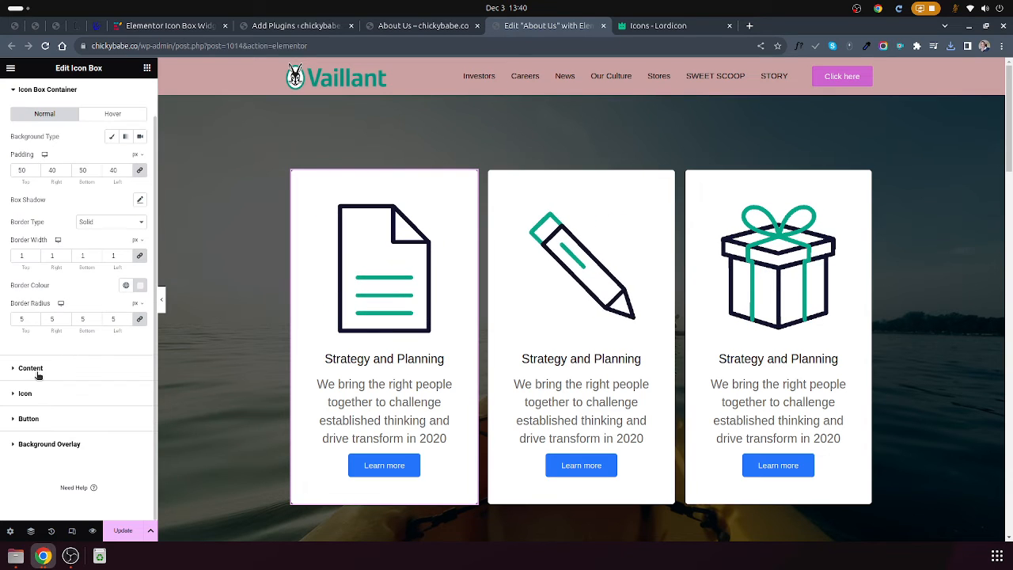
pyautogui.click(35, 370)
pyautogui.scroll(-3, 83, 320)
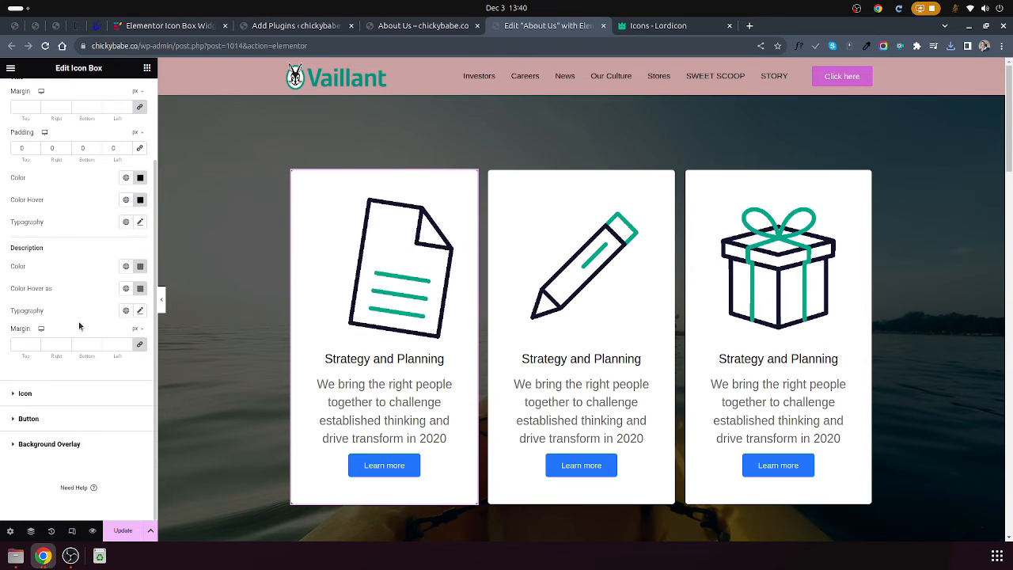
# - Set the first icon box's icon height to 69 and its width to 53
pyautogui.click(43, 395)
pyautogui.scroll(-3, 87, 297)
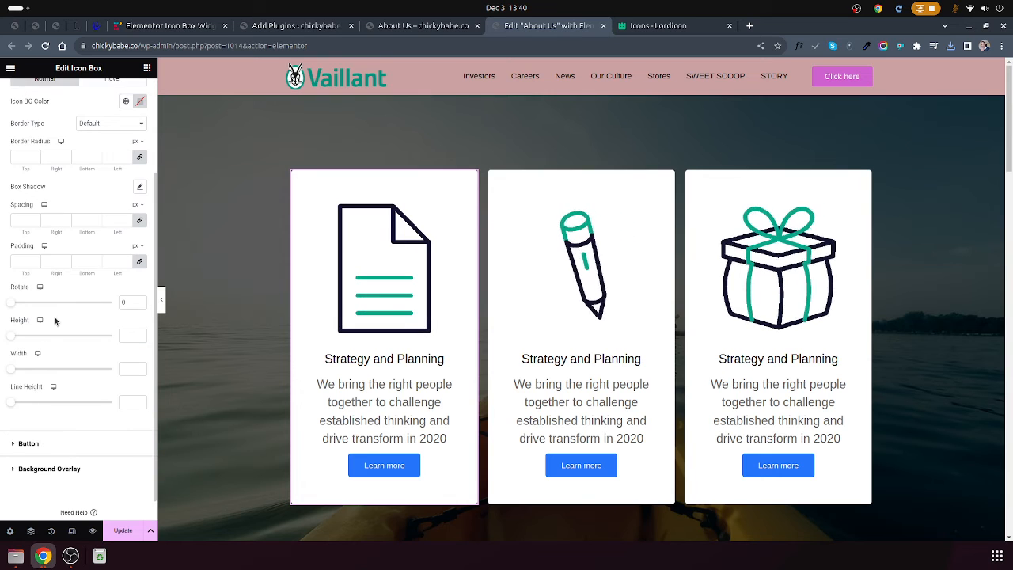
pyautogui.click(18, 336)
pyautogui.moveTo(23, 343); pyautogui.dragTo(36, 381)
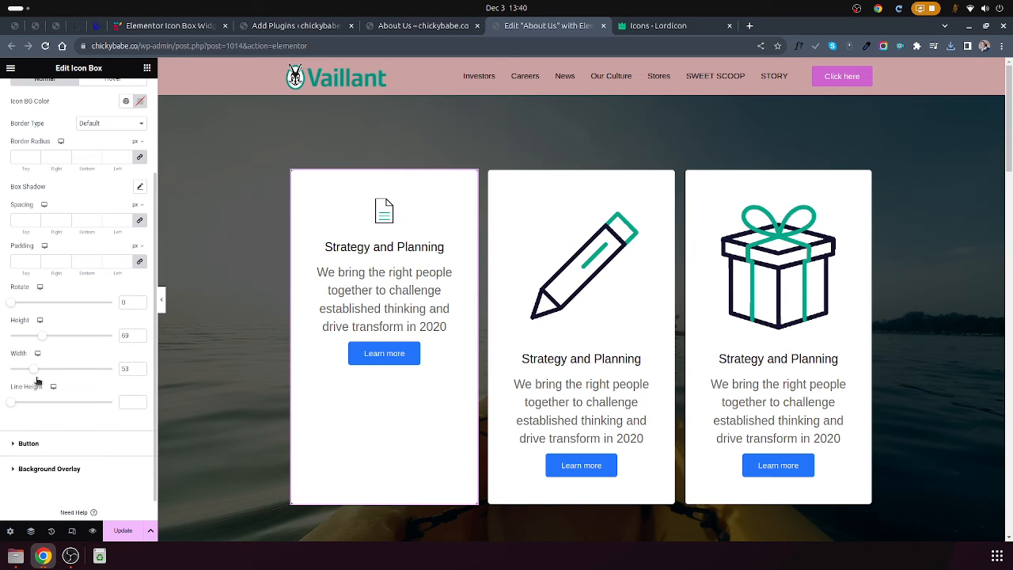
# - Copy the first icon box and paste its style onto the second and third icon boxes
pyautogui.rightClick(384, 217)
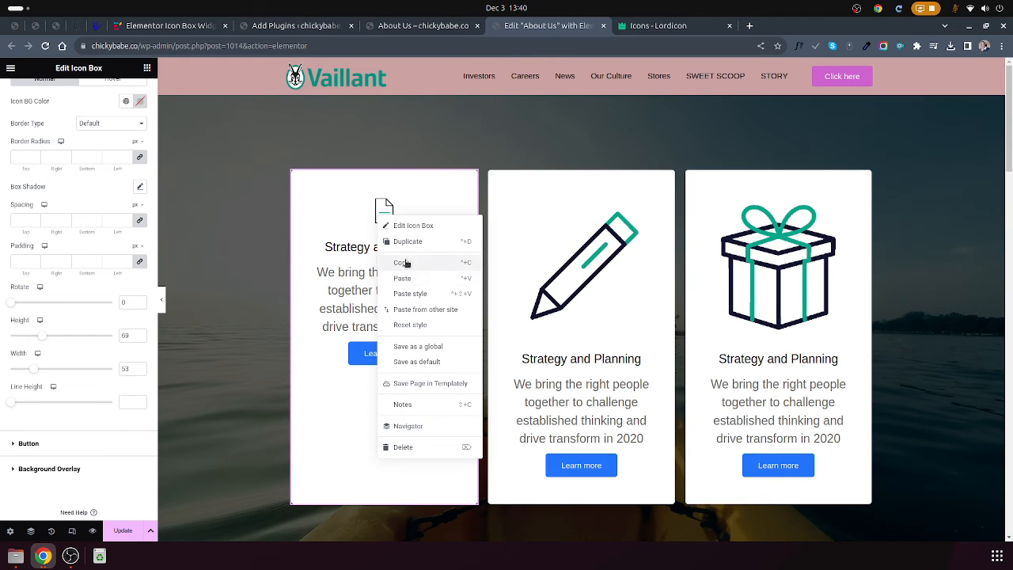
pyautogui.click(405, 263)
pyautogui.rightClick(504, 254)
pyautogui.click(551, 331)
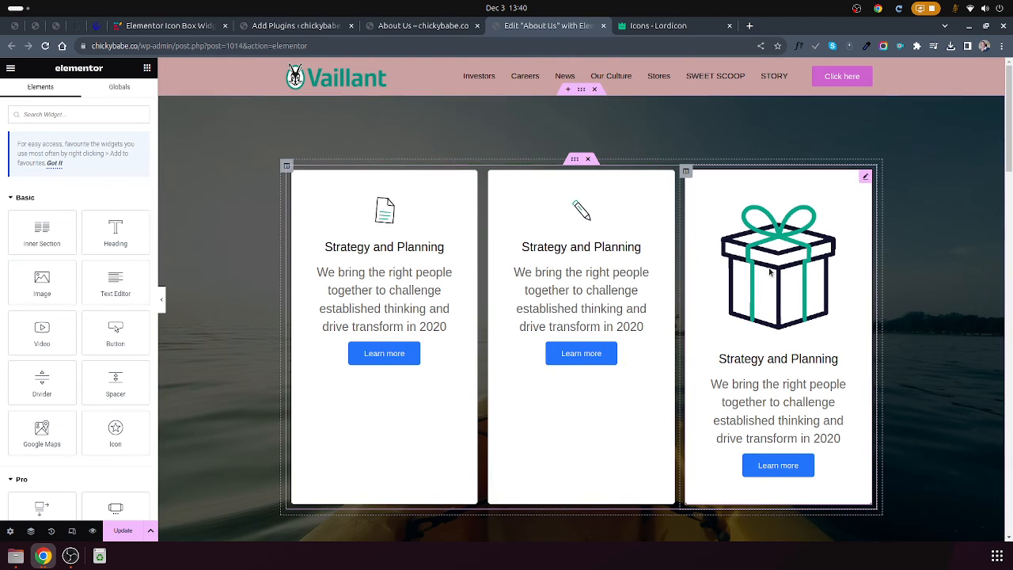
pyautogui.rightClick(770, 271)
pyautogui.click(814, 350)
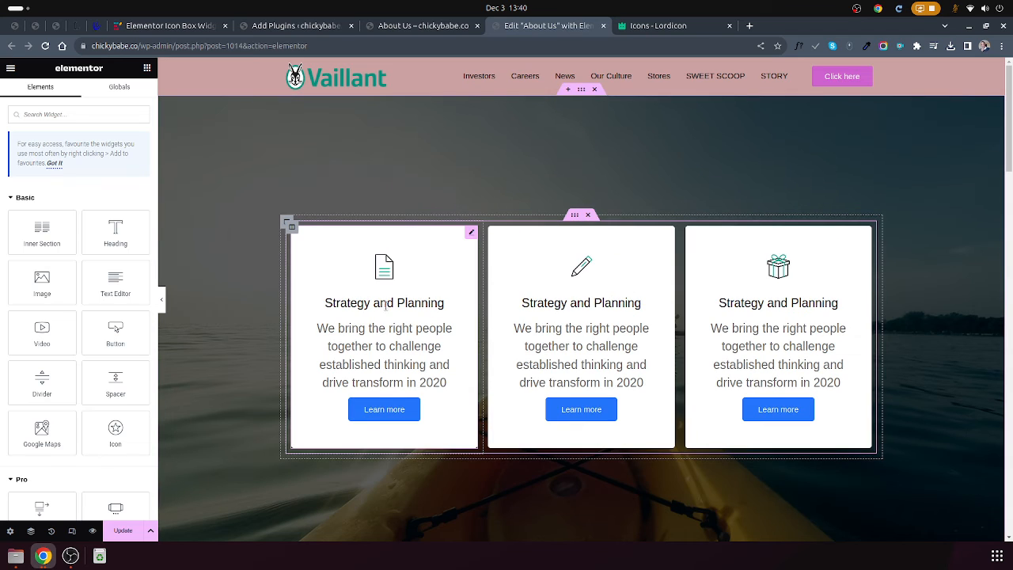
# - Update the page and switch to the About Us preview to check the three icon boxes
pyautogui.click(125, 530)
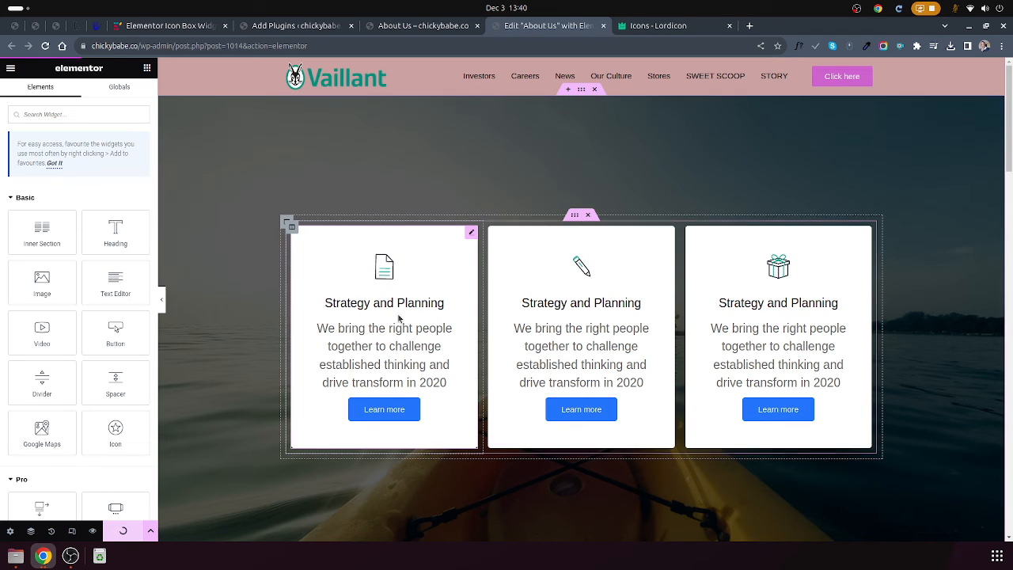
pyautogui.click(424, 25)
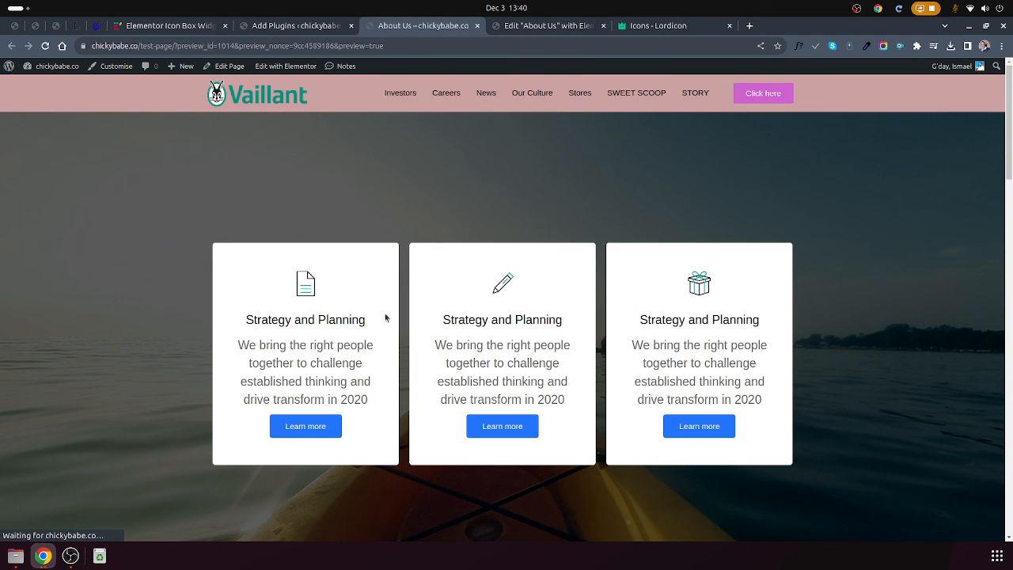